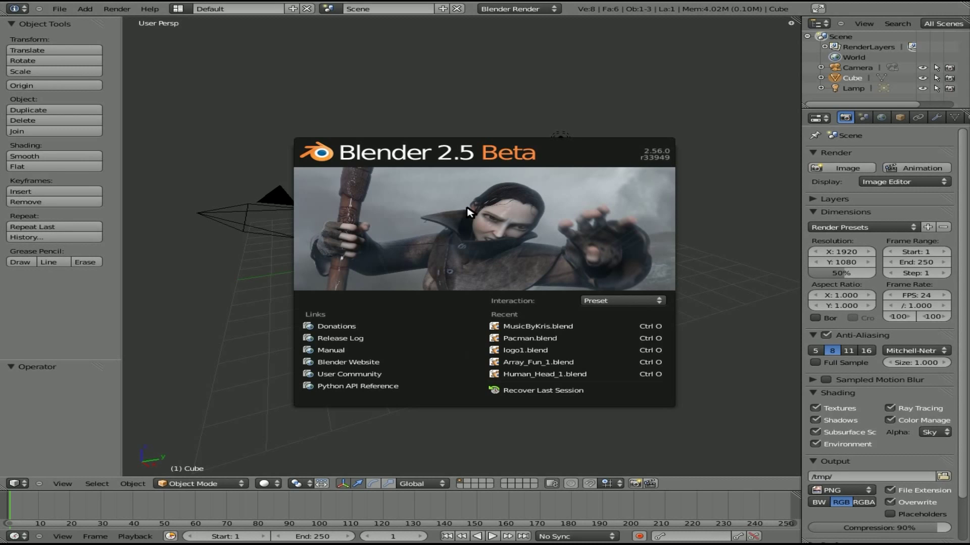
Dismiss the splash screen and give the default cube an Array modifier (Fixed Count 2).
left_click(578, 133)
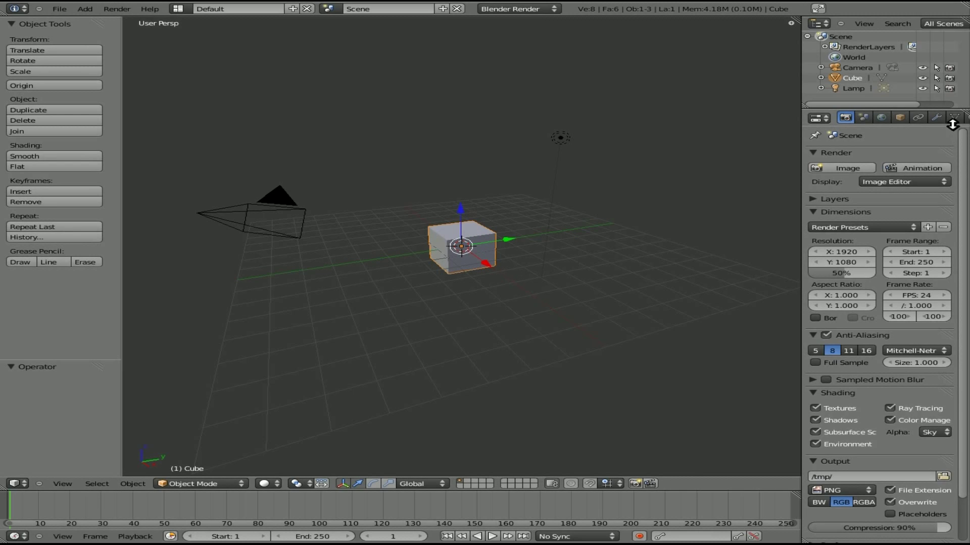
left_click(938, 118)
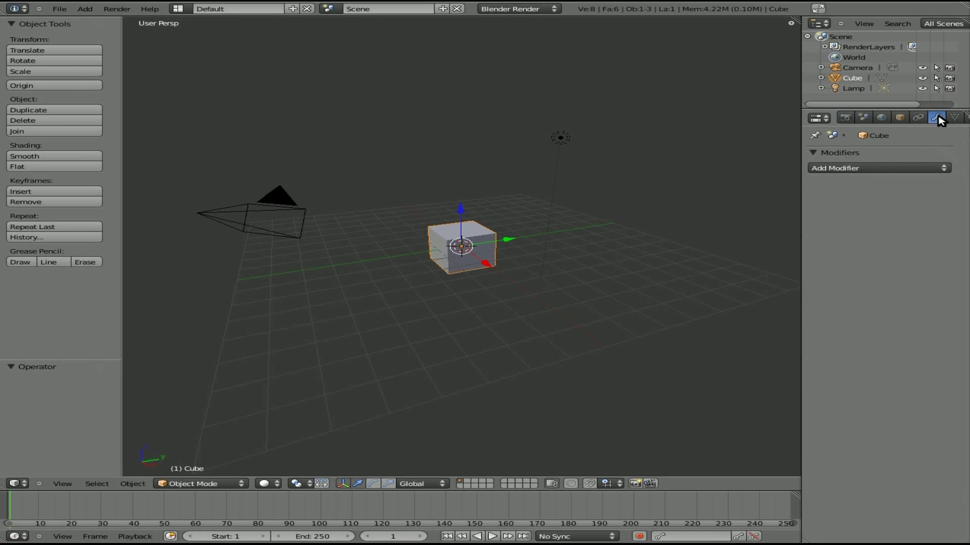
left_click(868, 173)
left_click(674, 191)
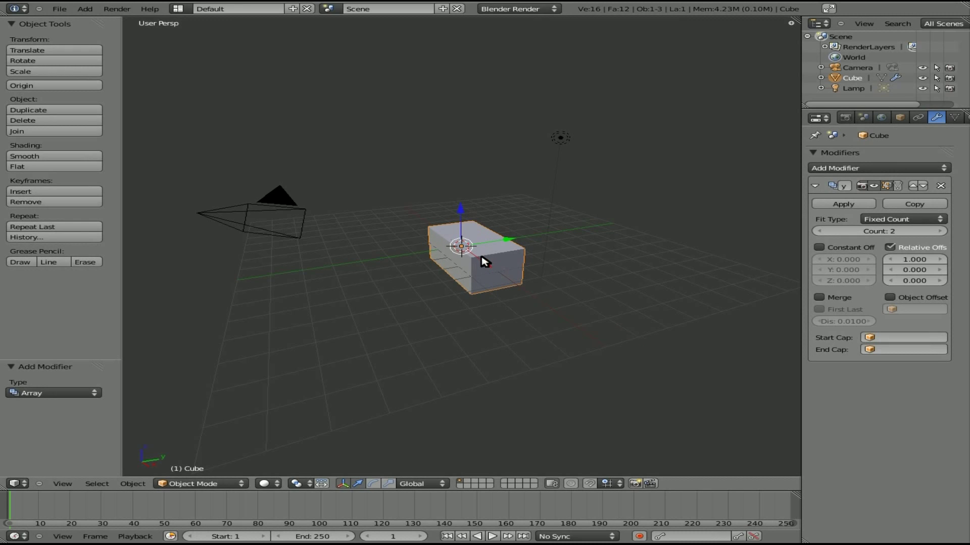
In Edit Mode, raise the Array count to 5 and select one corner vertex.
key("Tab")
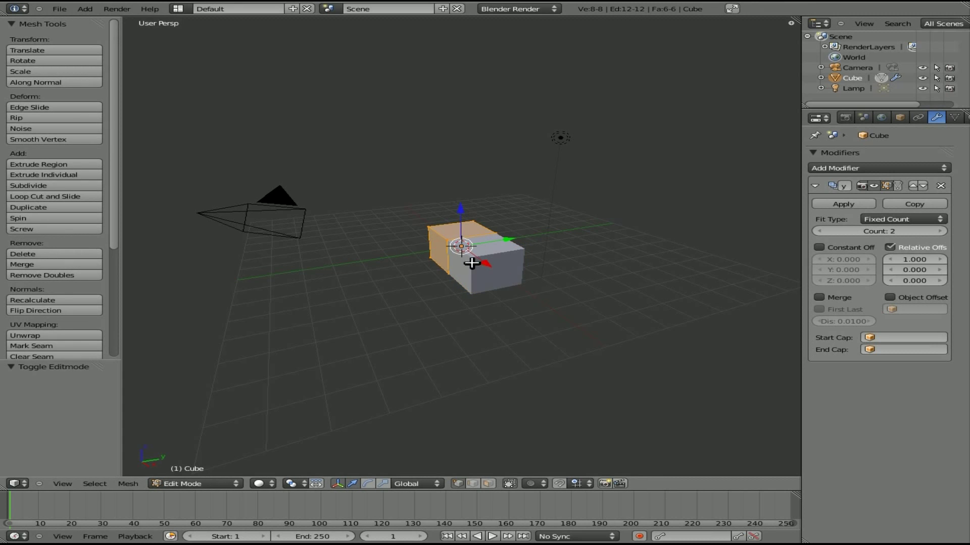
middle_click_drag(426, 260, 445, 280)
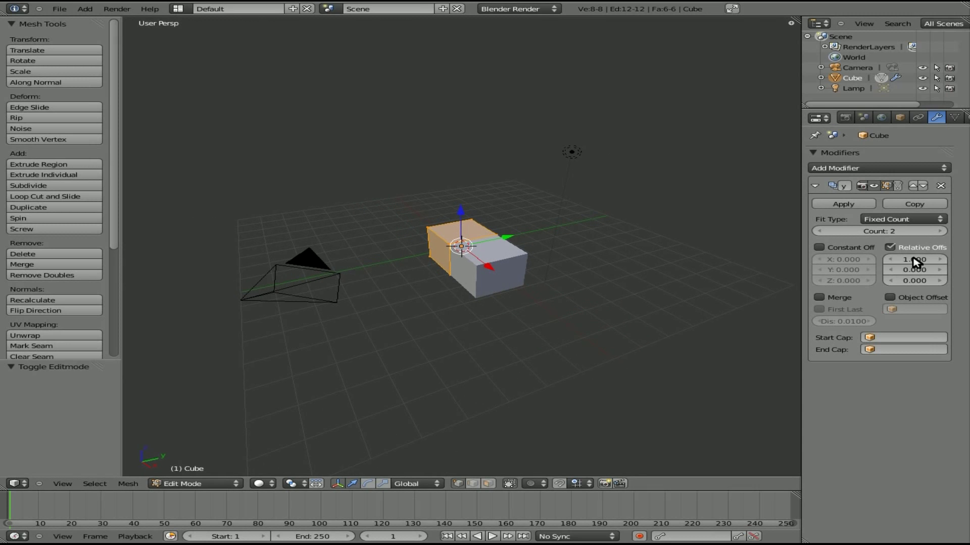
left_click(940, 231)
left_click(940, 231)
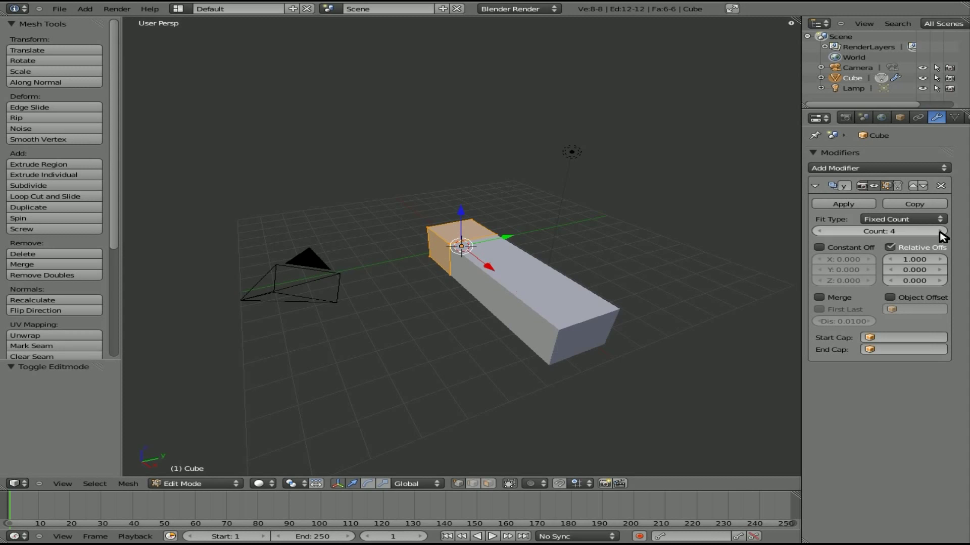
left_click(940, 232)
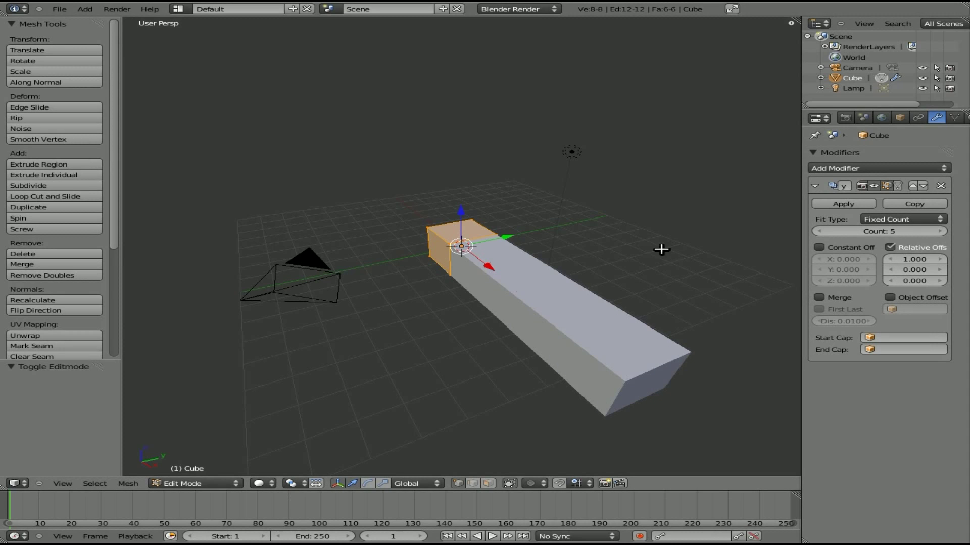
right_click(499, 232)
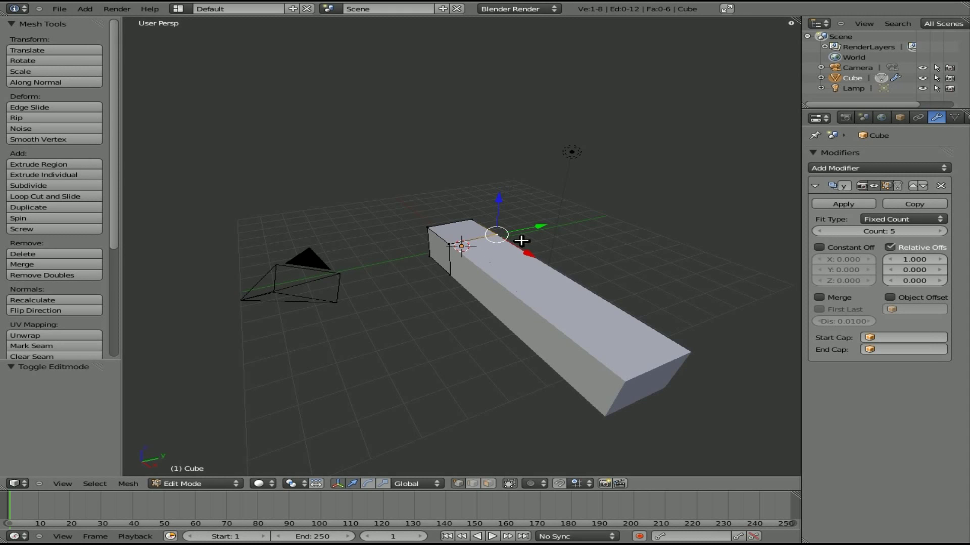
Try grabbing the corner vertex twice, cancelling each time, and switch to top view.
key("g")
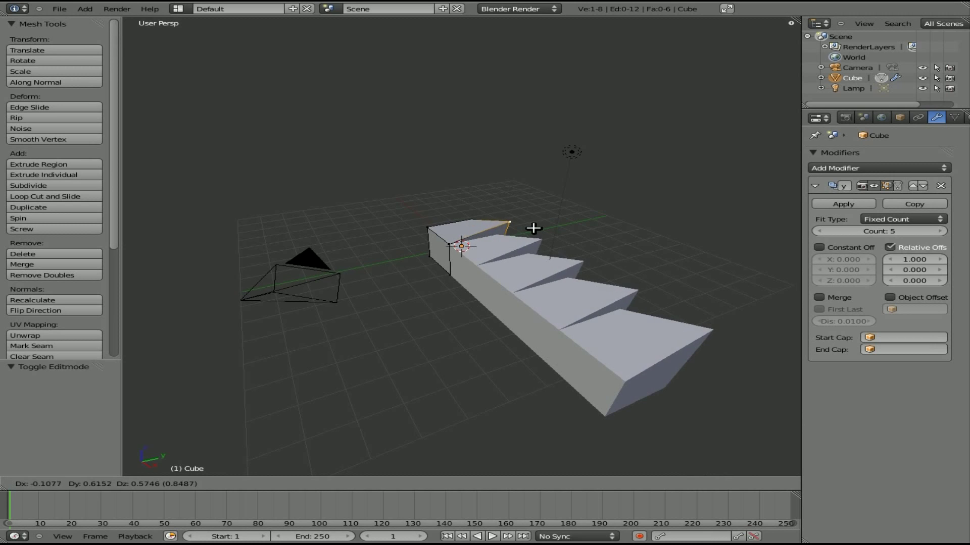
key("Escape")
key("KP_7")
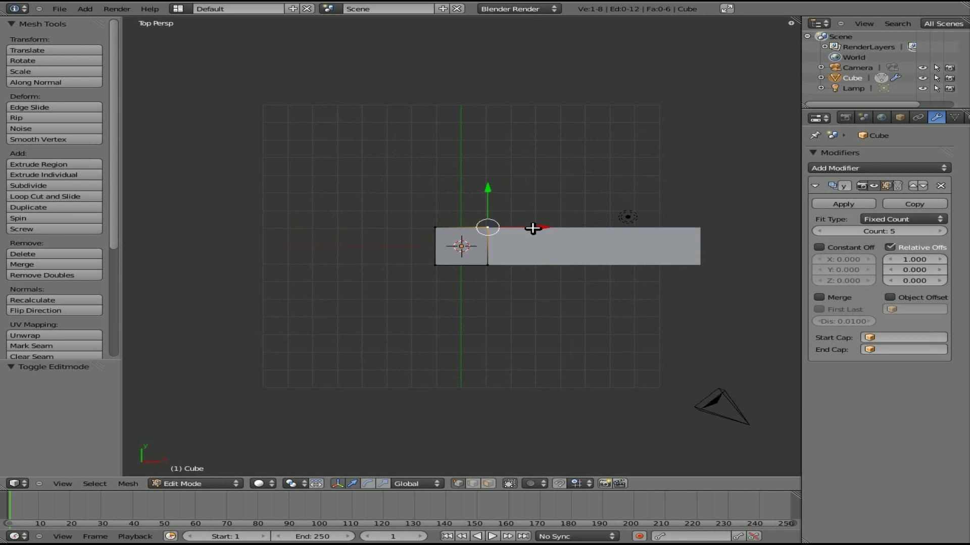
key("f")
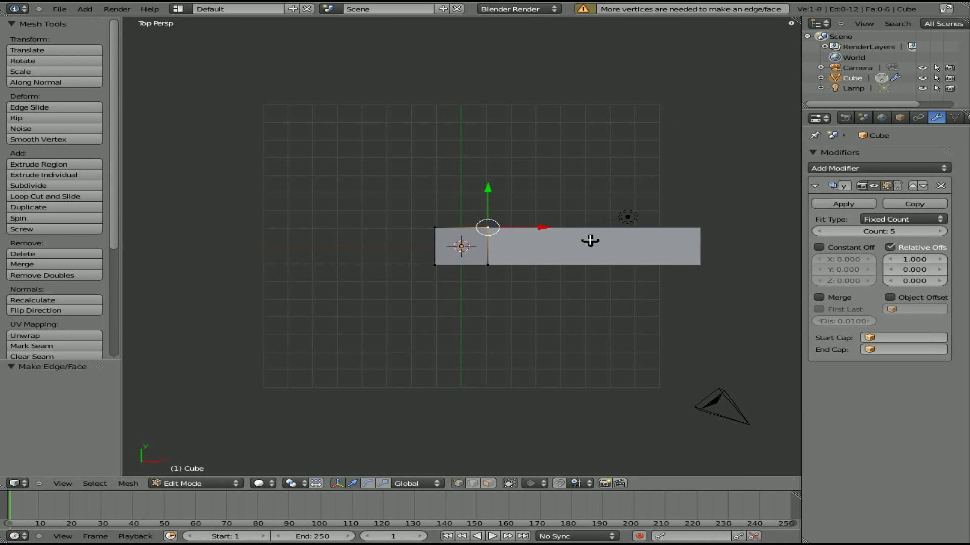
key("g")
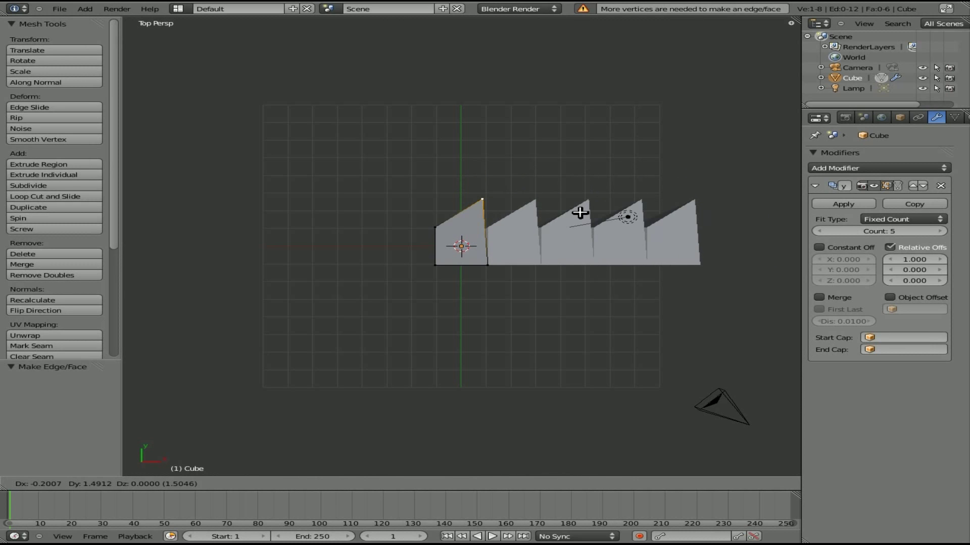
right_click(580, 211)
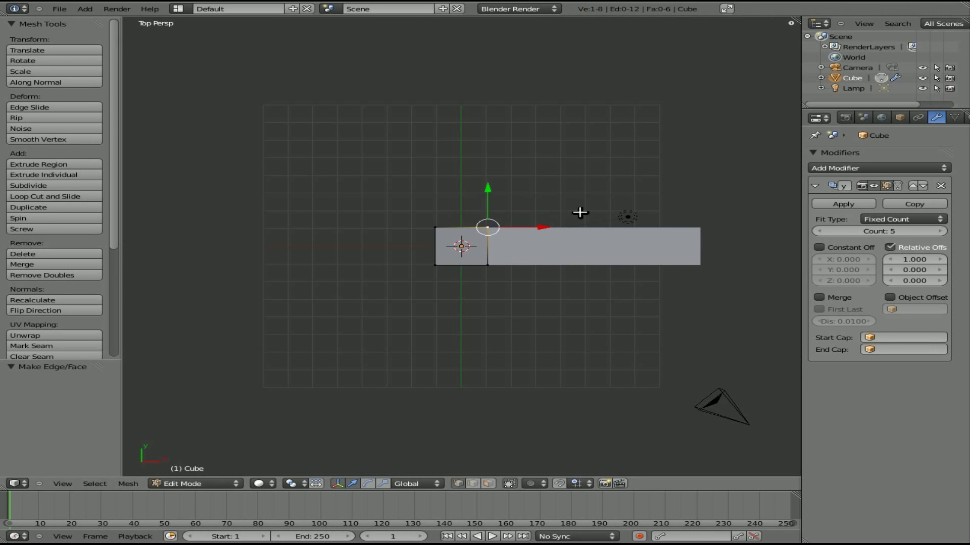
left_click(889, 222)
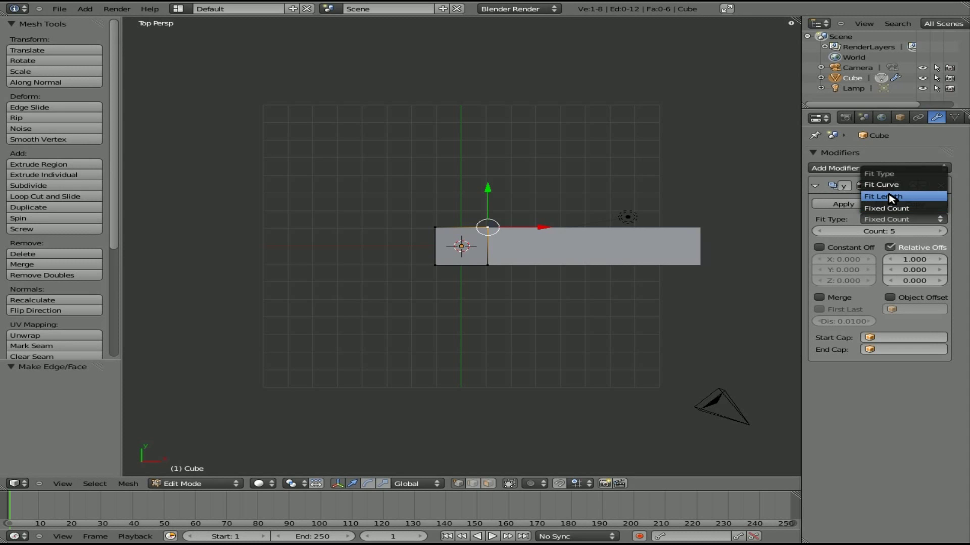
left_click(891, 198)
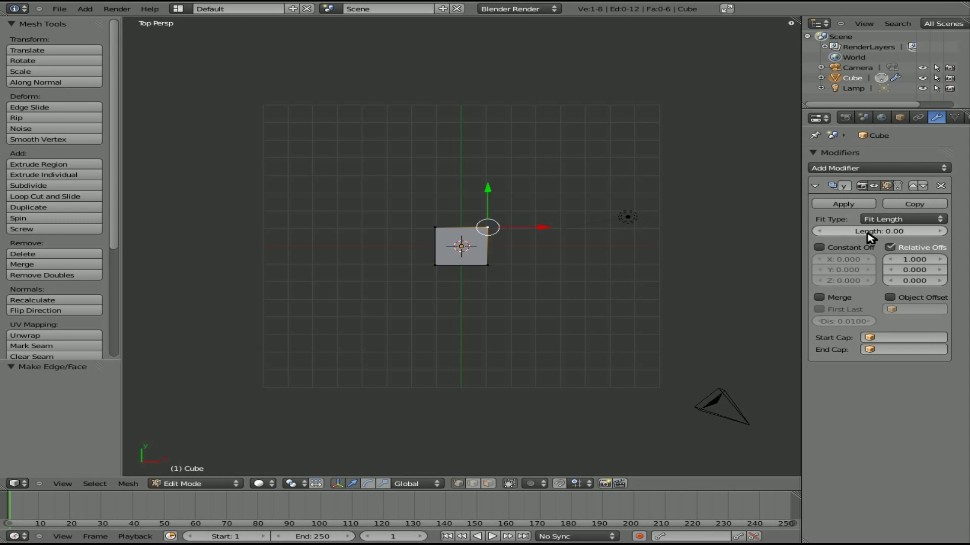
left_click_drag(881, 233, 924, 233)
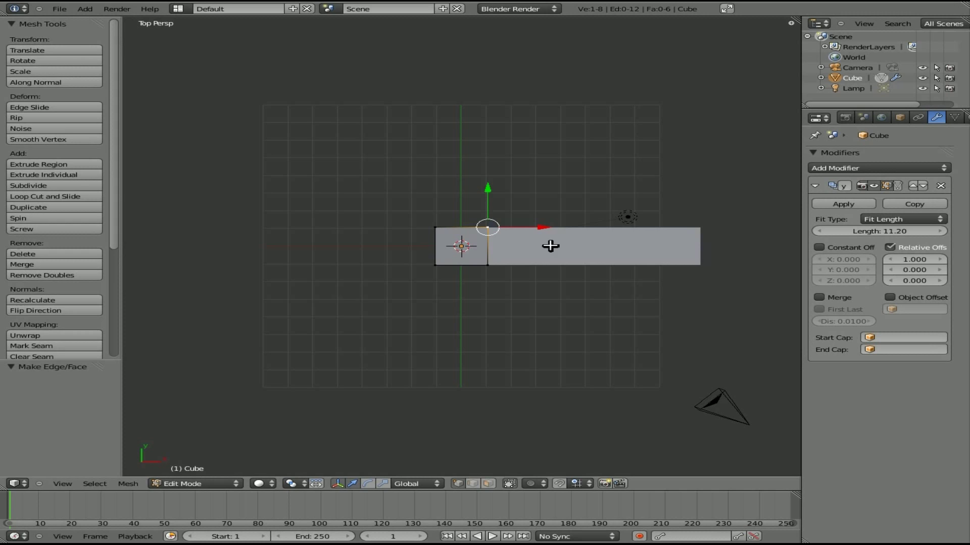
key("g")
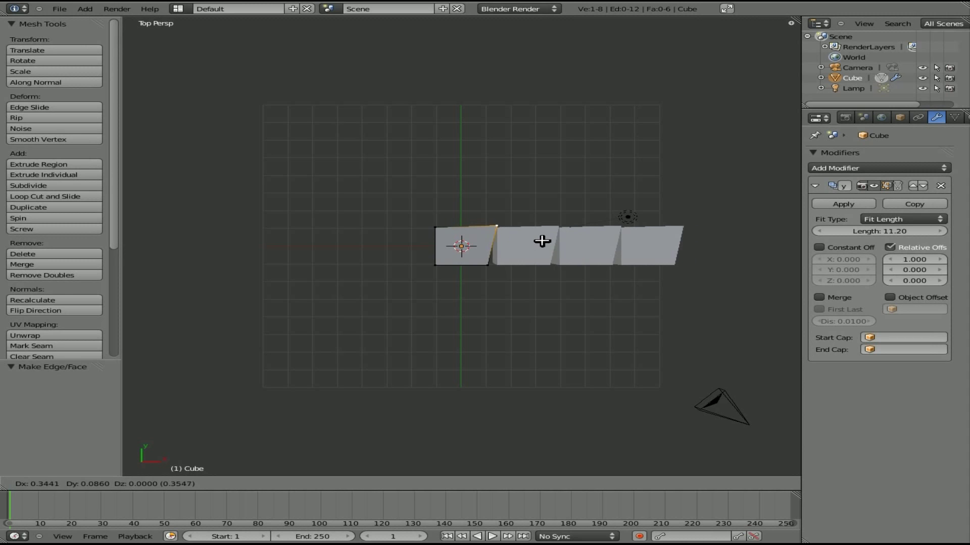
left_click(526, 243)
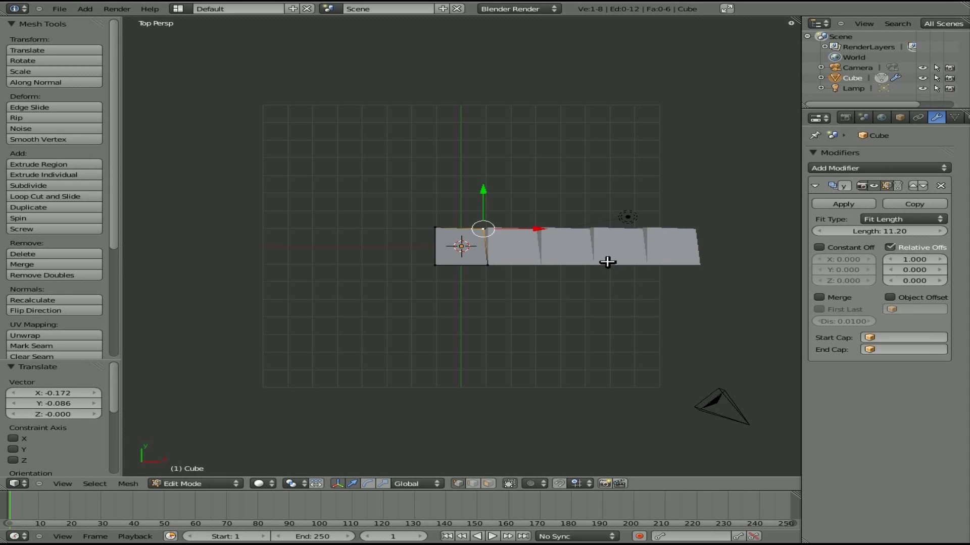
key("ctrl+z")
left_click(900, 222)
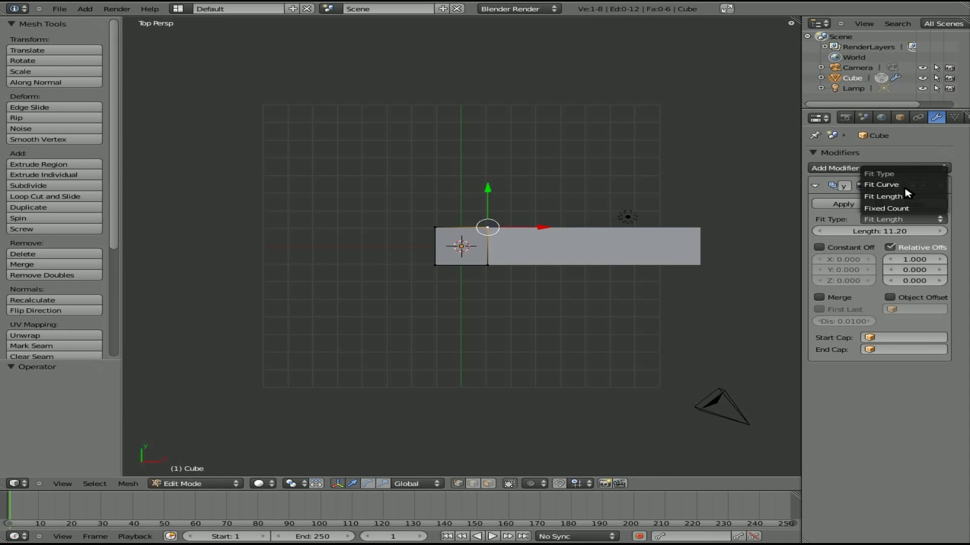
left_click(887, 208)
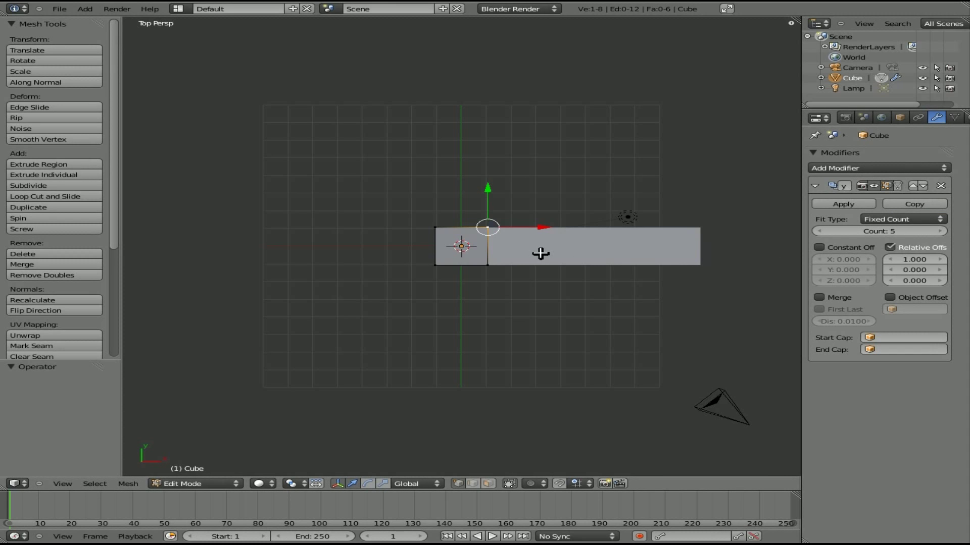
Change the Array's relative X offset to 0.500 and refresh Edit Mode.
key("g")
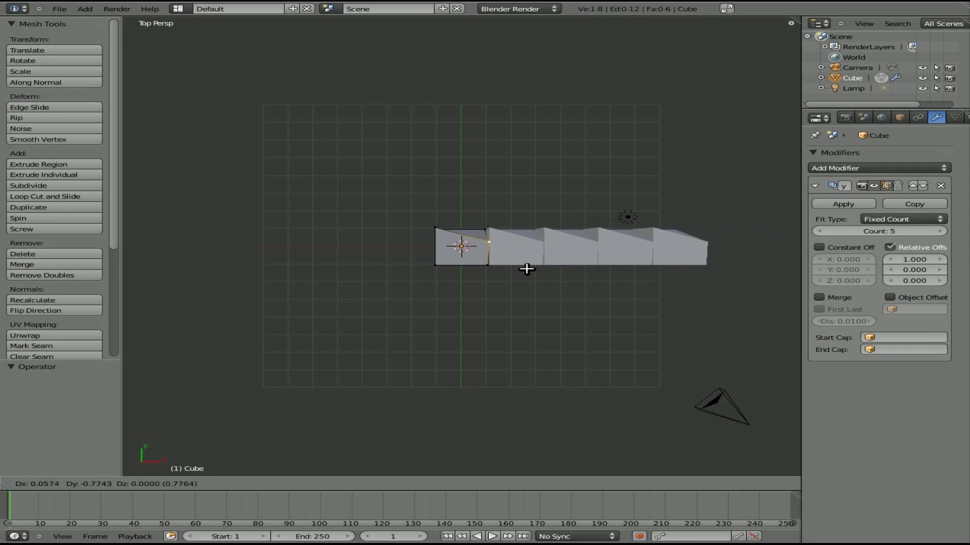
right_click(556, 266)
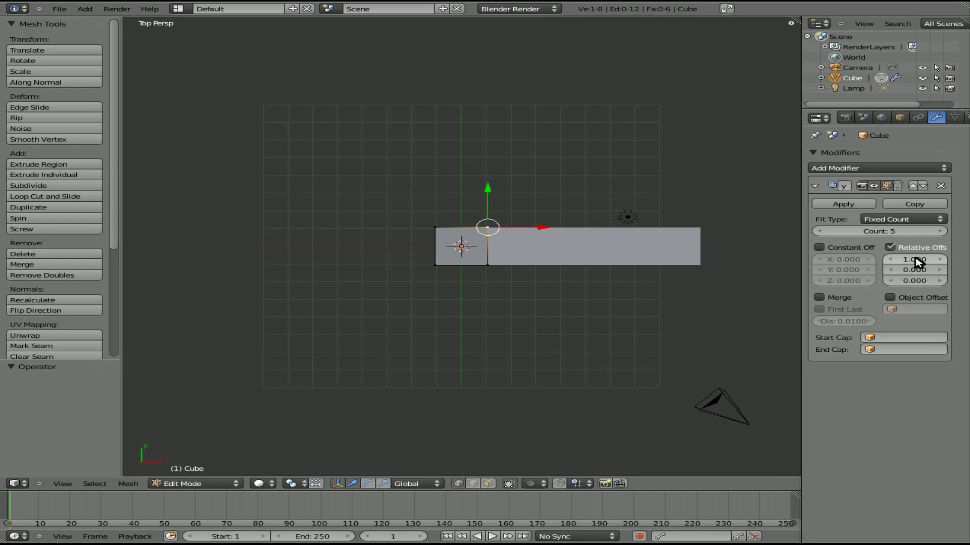
mouse_move(916, 264)
left_mouse_down()
mouse_move(828, 264)
mouse_move(934, 259)
mouse_move(924, 260)
left_mouse_up()
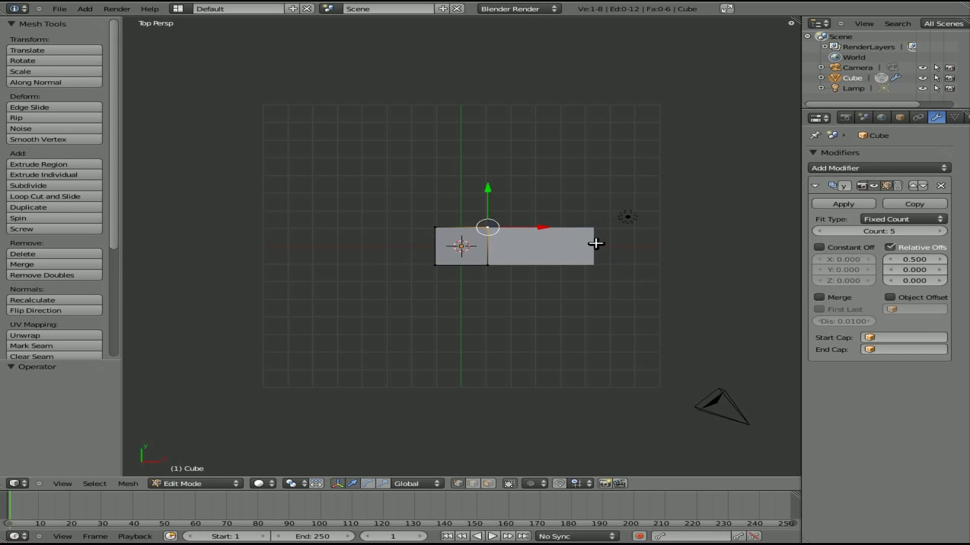
key("Tab")
key("Tab")
In wireframe, raise the Array's relative Y offset to 0.700 and Z offset to 0.400.
key("z")
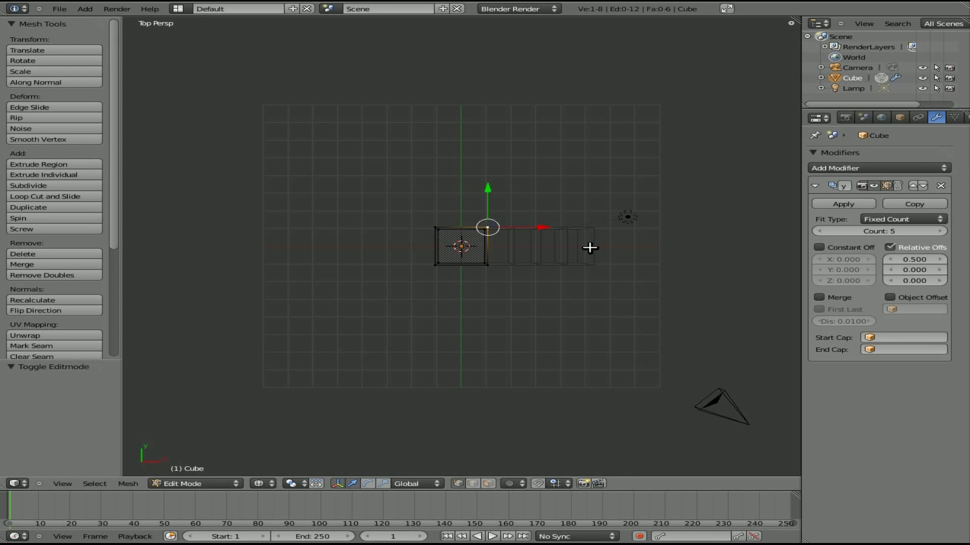
scroll(553, 256, "up", 5)
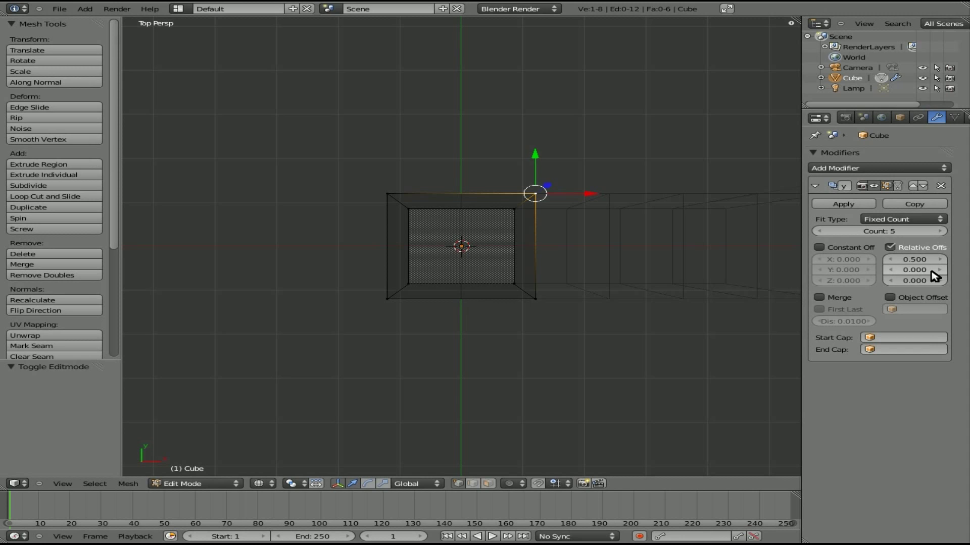
scroll(712, 266, "down", 5)
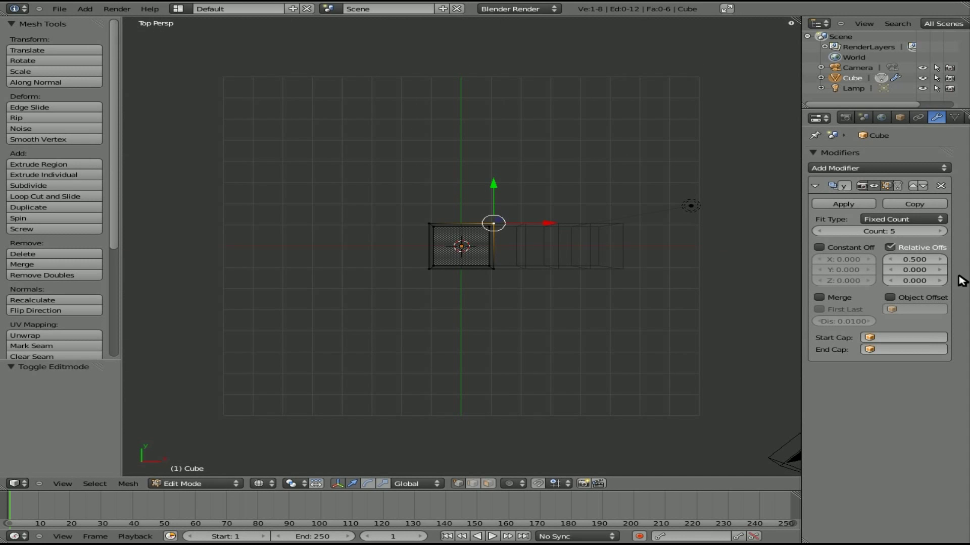
left_click(942, 269)
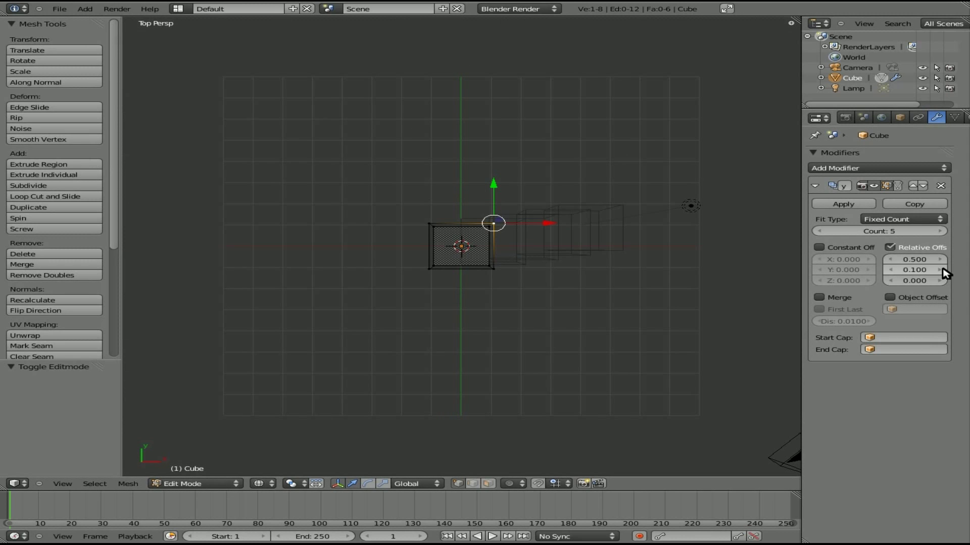
left_click(943, 269)
left_click(942, 269)
left_click(943, 270)
left_click(943, 269)
left_click(942, 281)
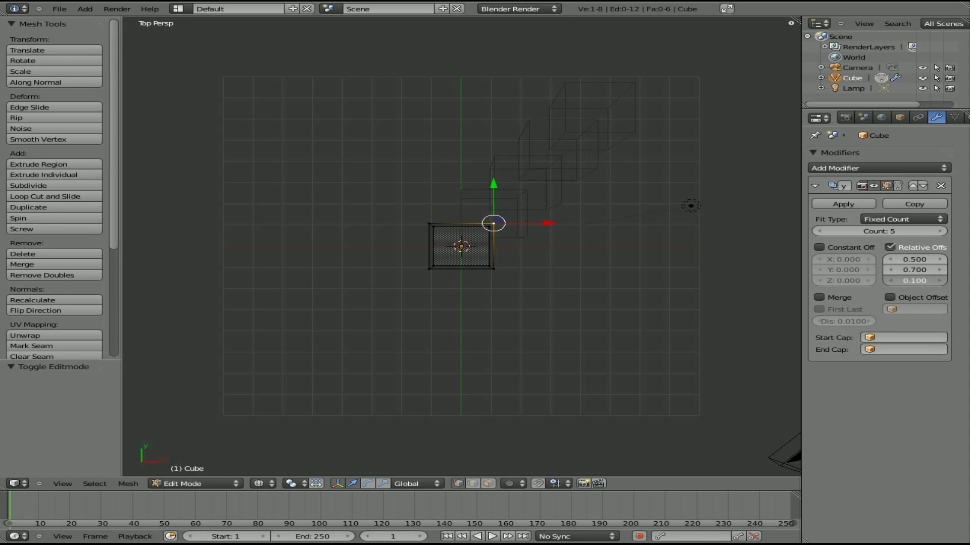
left_click(942, 281)
key("z")
Orbit around the stepped cube array, then switch to front view.
mouse_move(466, 320)
middle_mouse_down()
mouse_move(320, 188)
mouse_move(432, 255)
mouse_move(596, 325)
mouse_move(615, 298)
mouse_move(400, 320)
mouse_move(288, 288)
mouse_move(404, 327)
mouse_move(534, 325)
middle_mouse_up()
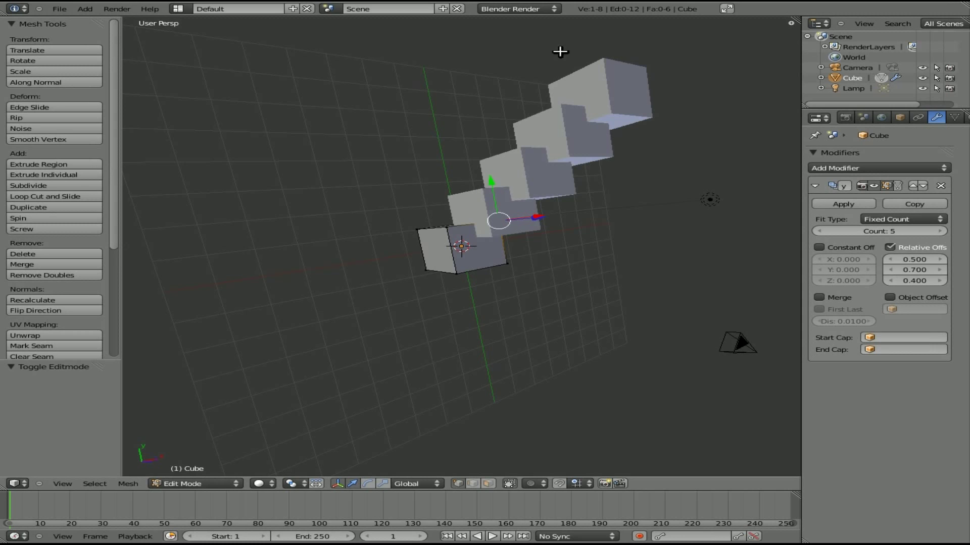
middle_click_drag(576, 249, 520, 288)
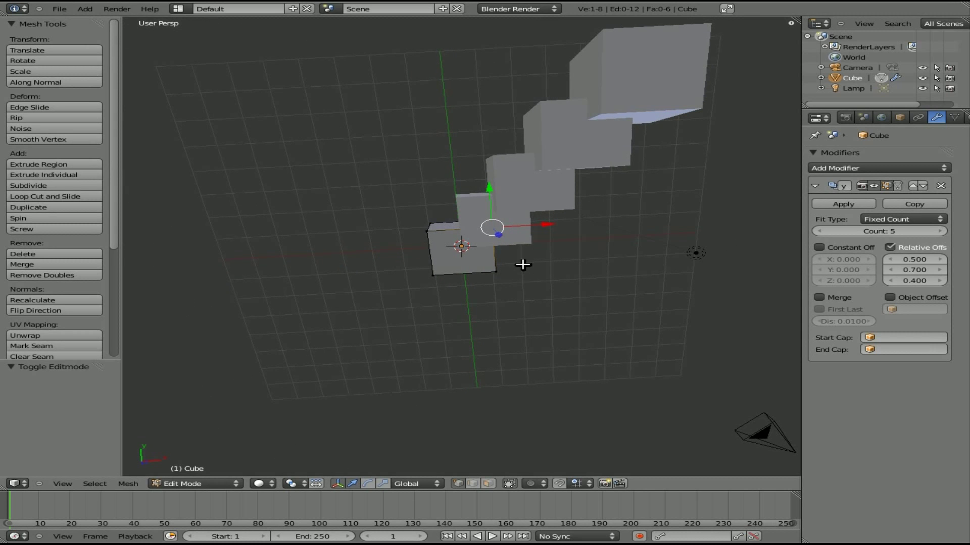
key("KP_1")
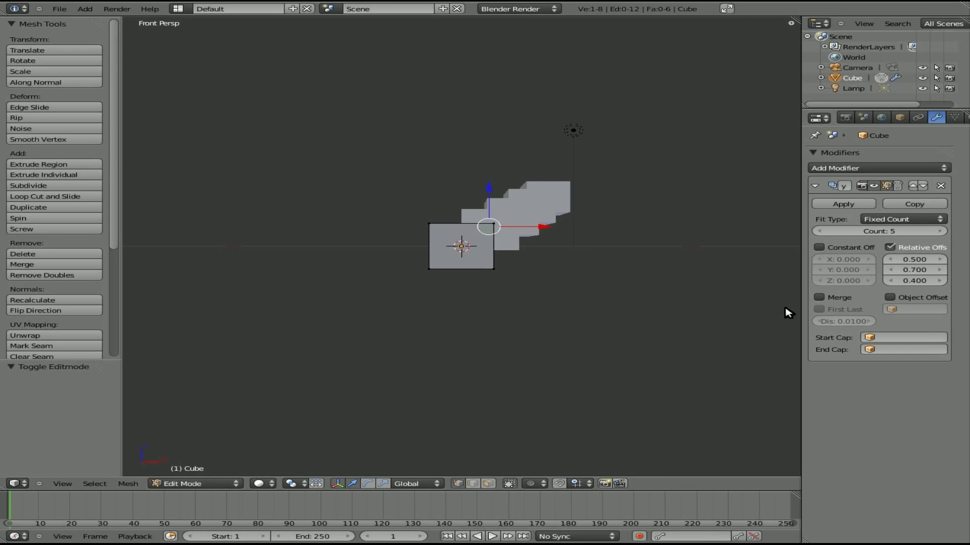
Return to Object Mode and add an Empty at the origin.
key("Tab")
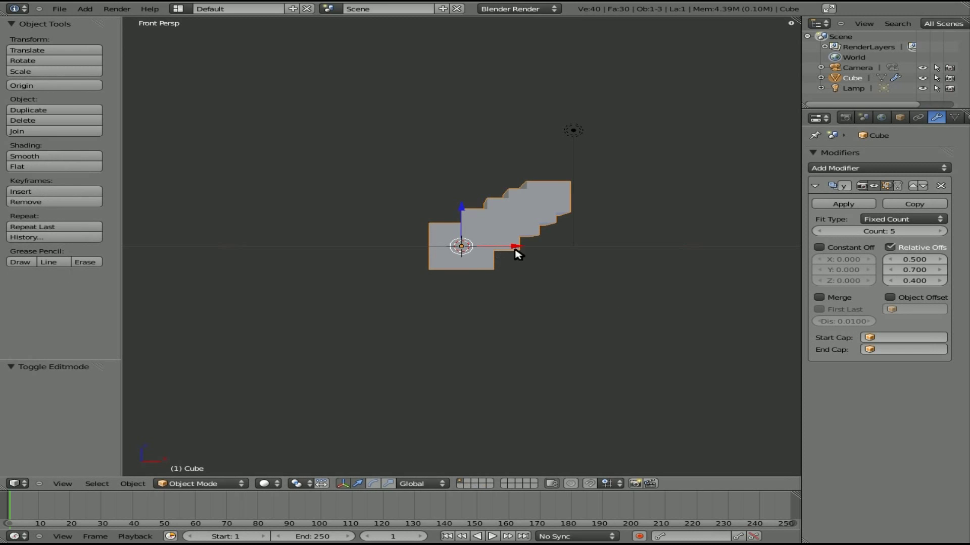
key("shift+a")
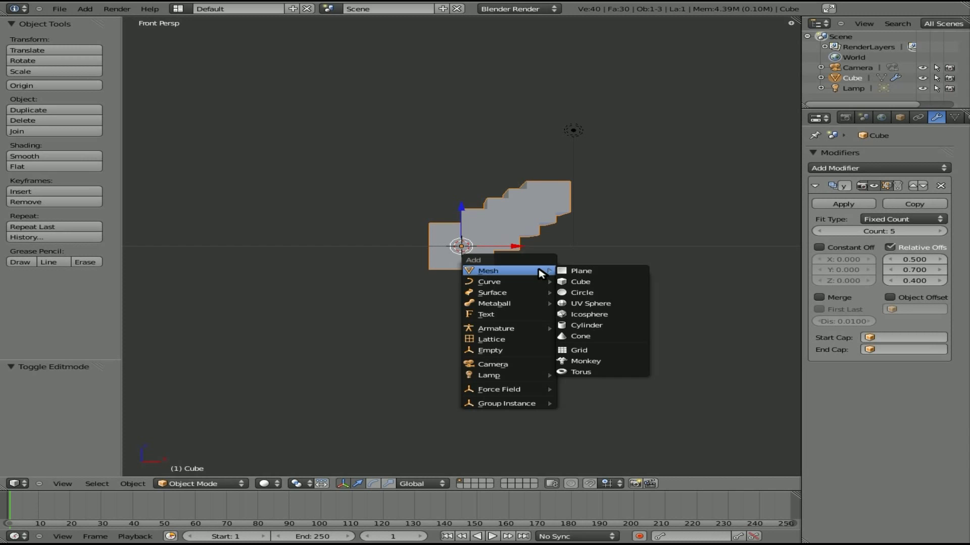
left_click(525, 351)
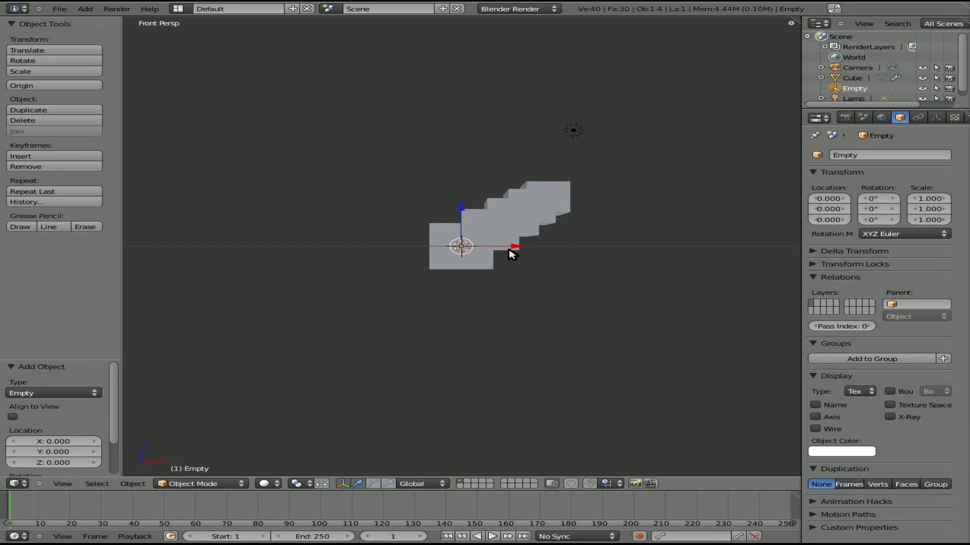
Enable Object Offset on the cube's Array modifier and choose the Empty.
right_click(536, 220)
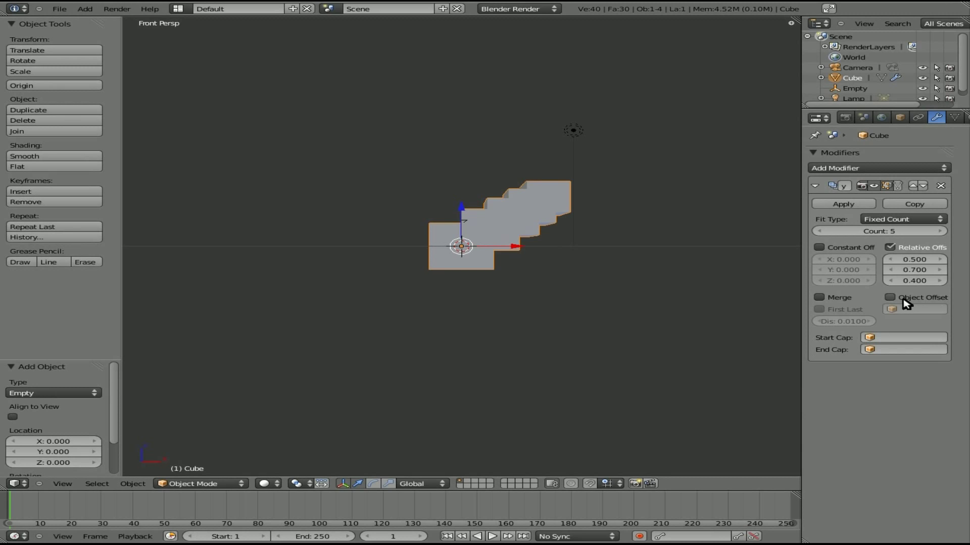
left_click(889, 298)
left_click(916, 316)
left_click(880, 336)
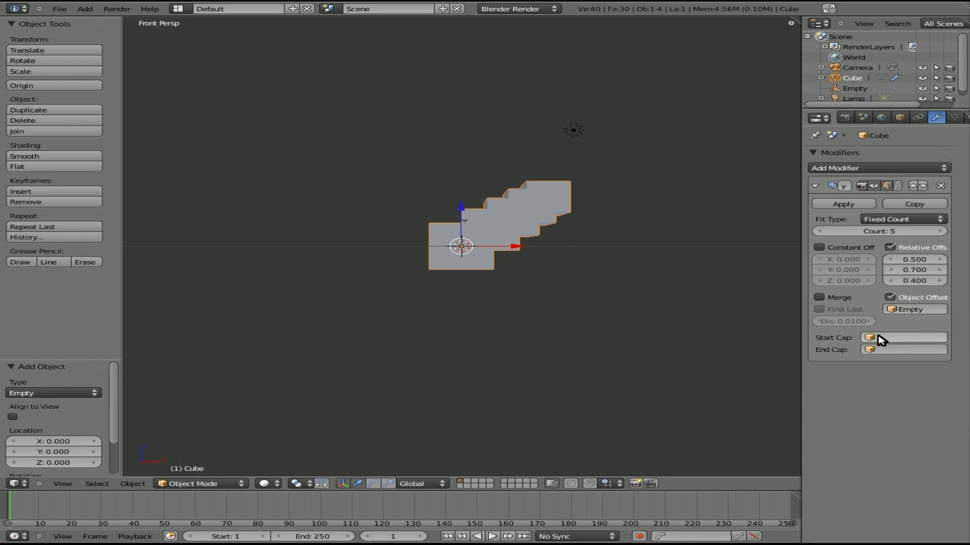
Move the Empty to the right of the cube and scale it to 1.182.
right_click(467, 222)
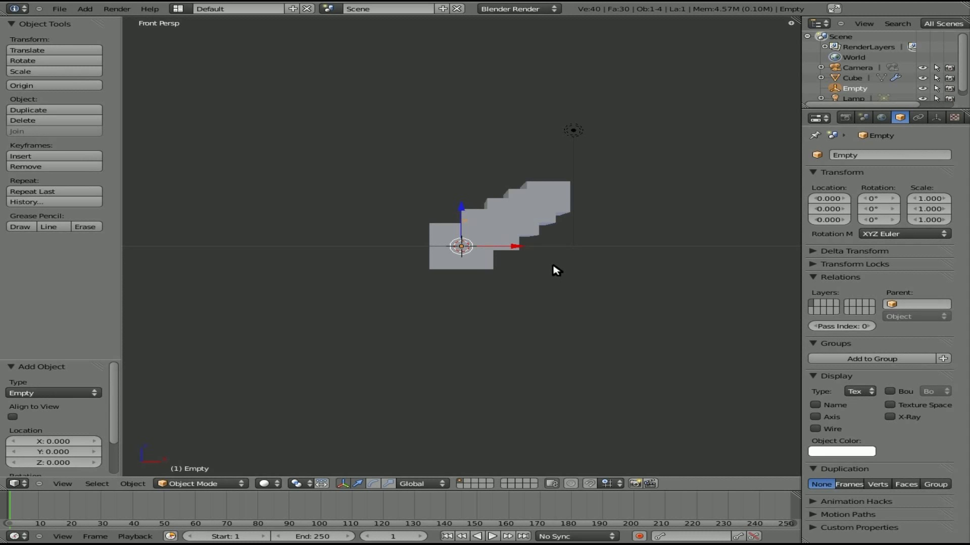
key("g")
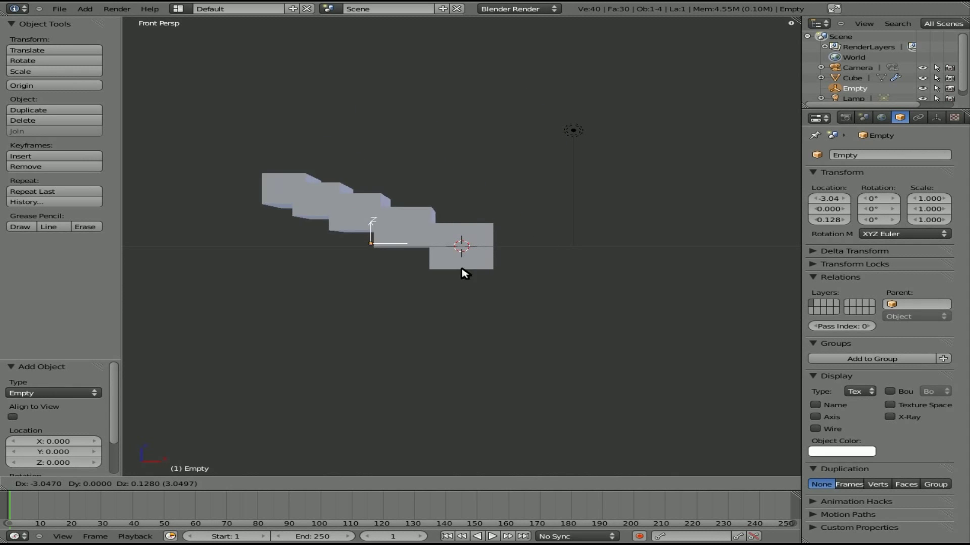
left_click(630, 265)
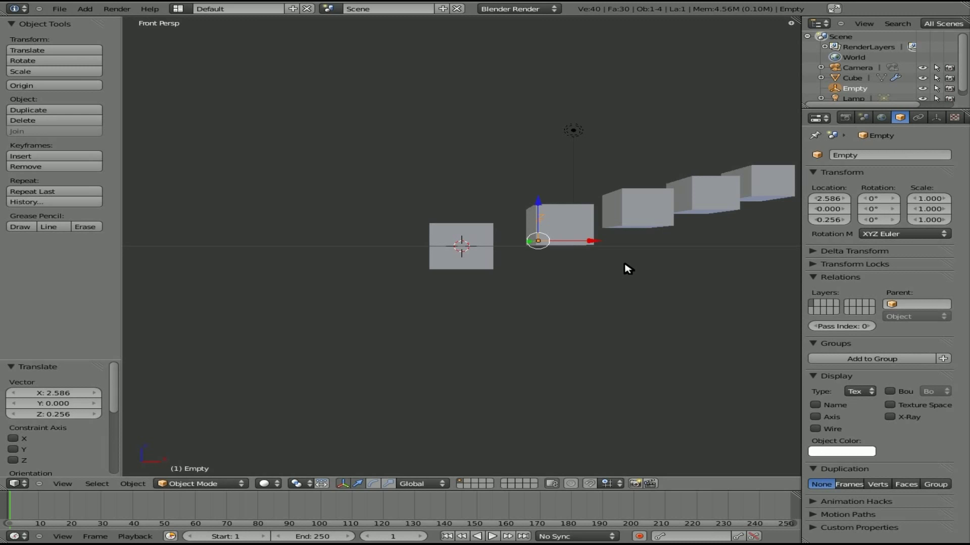
key("r")
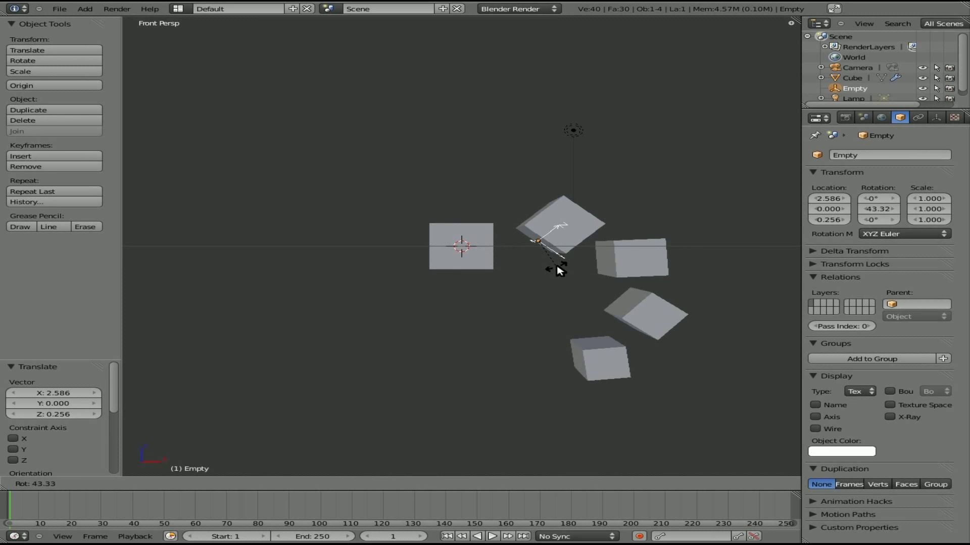
key("s")
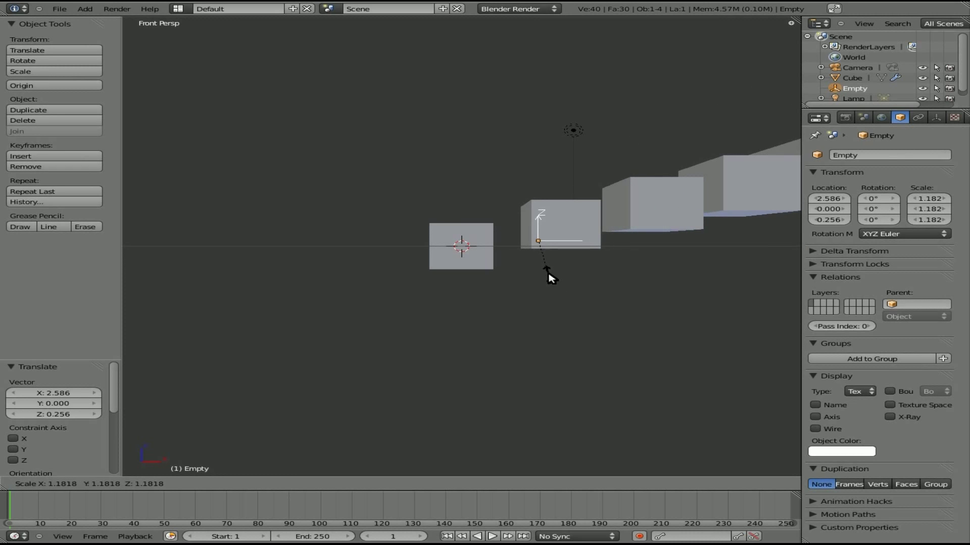
left_click(549, 272)
scroll(584, 263, "down", 4)
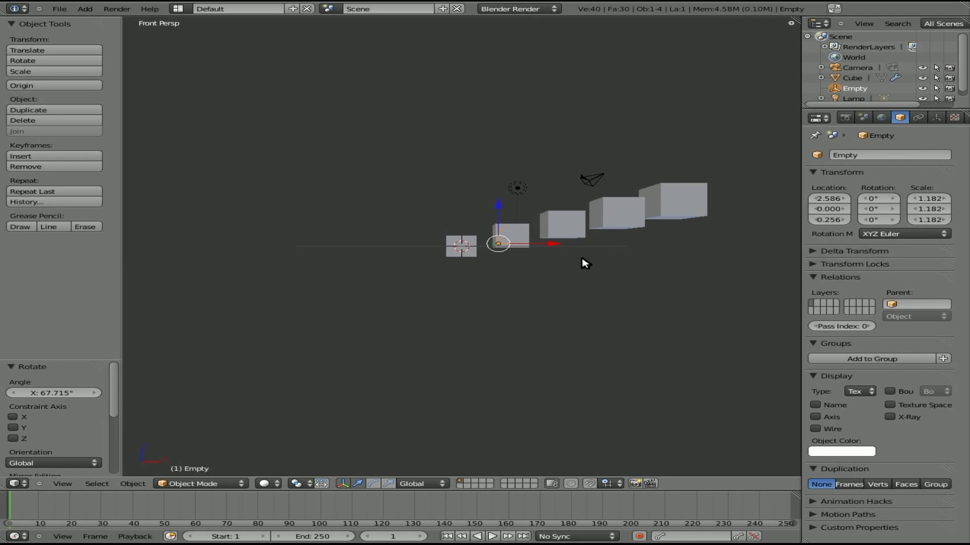
Raise the cube's Array count from 5 to 9.
right_click(470, 260)
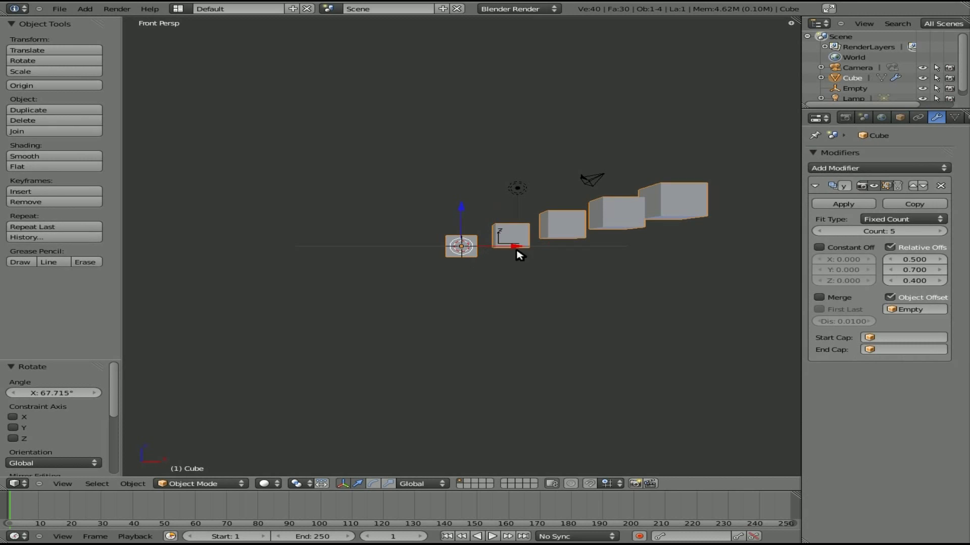
left_click(943, 232)
left_click(942, 232)
left_click(942, 232)
left_click(942, 232)
scroll(623, 286, "down", 3)
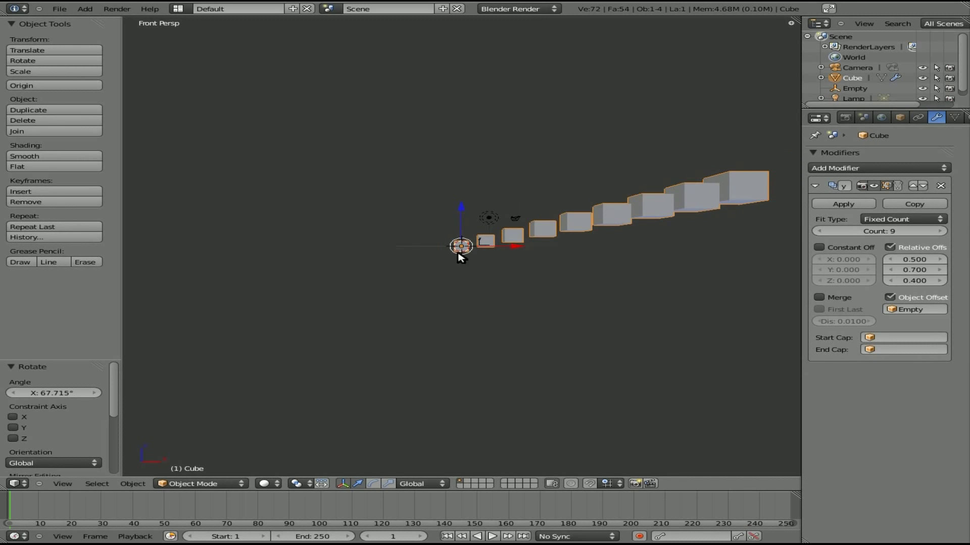
Rotate the Empty to an almost straight angle, then reselect the arrayed cube.
right_click(487, 241)
right_click(480, 240)
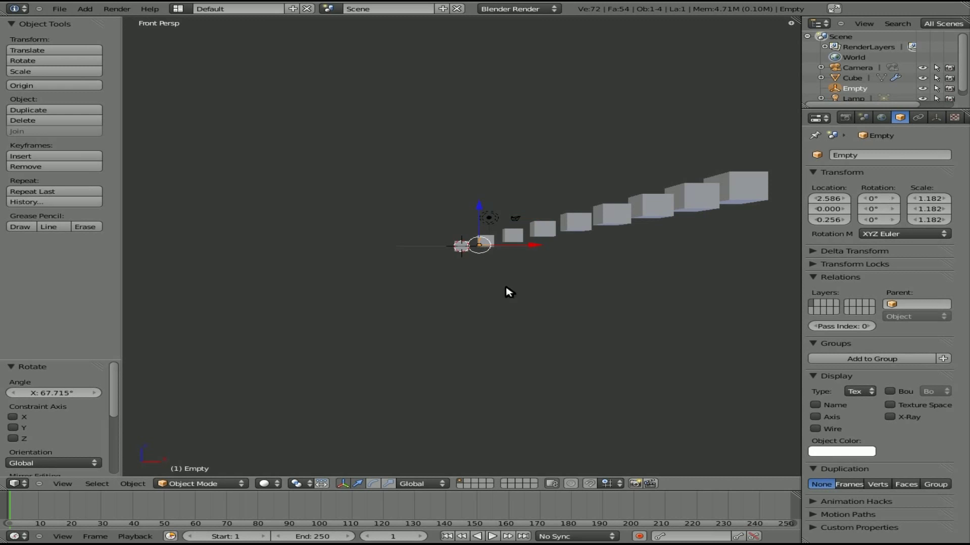
key("r")
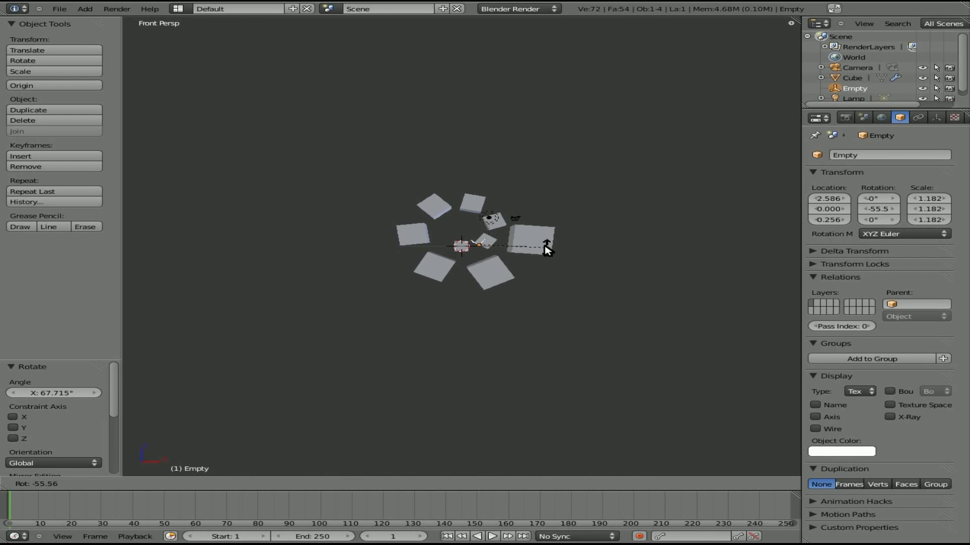
left_click(519, 297)
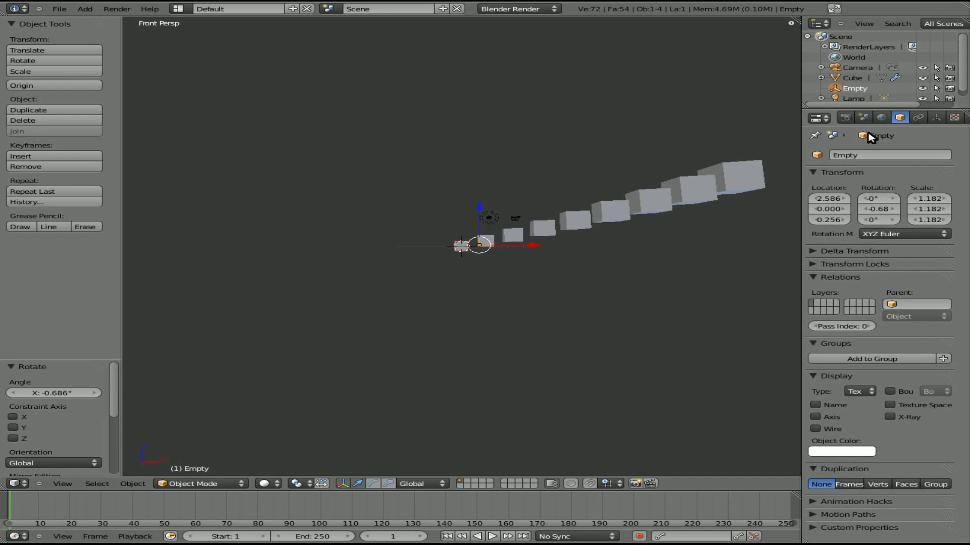
right_click(693, 178)
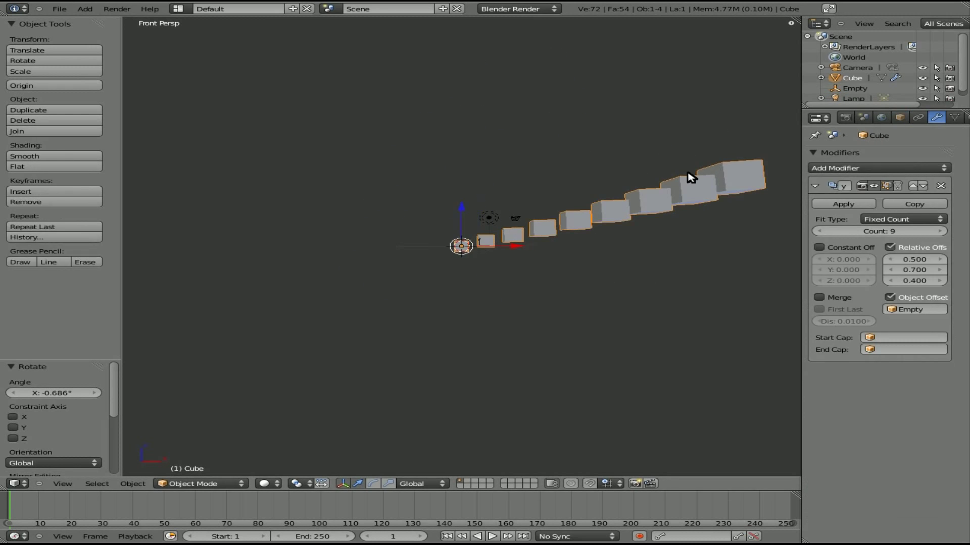
Copy the Array modifier twice and rotate the Empty -29.7° on Y into spirals.
left_click(915, 205)
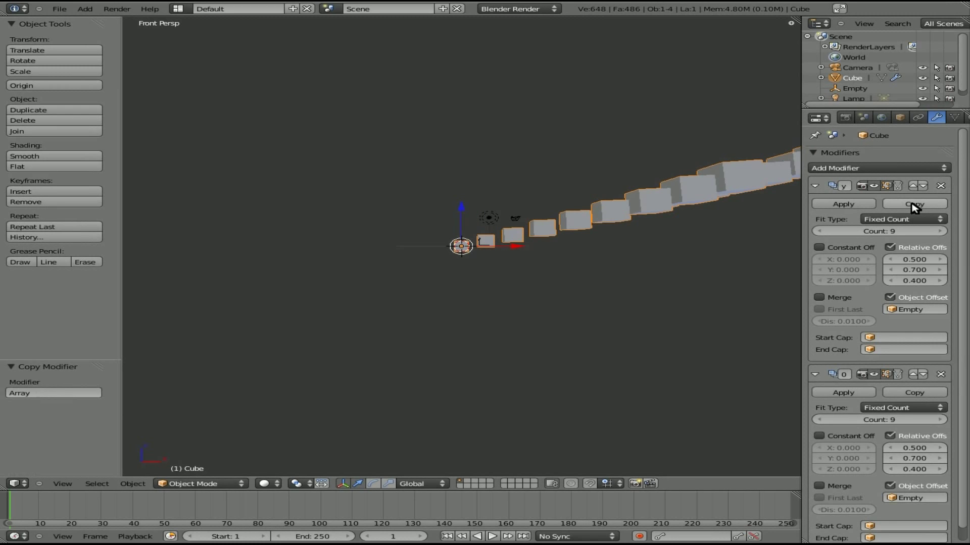
left_click(914, 205)
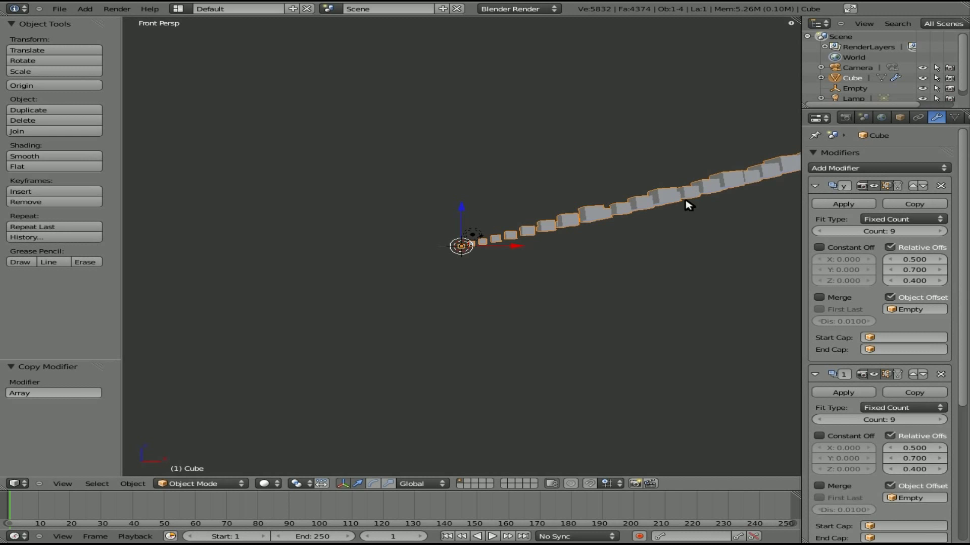
right_click(485, 249)
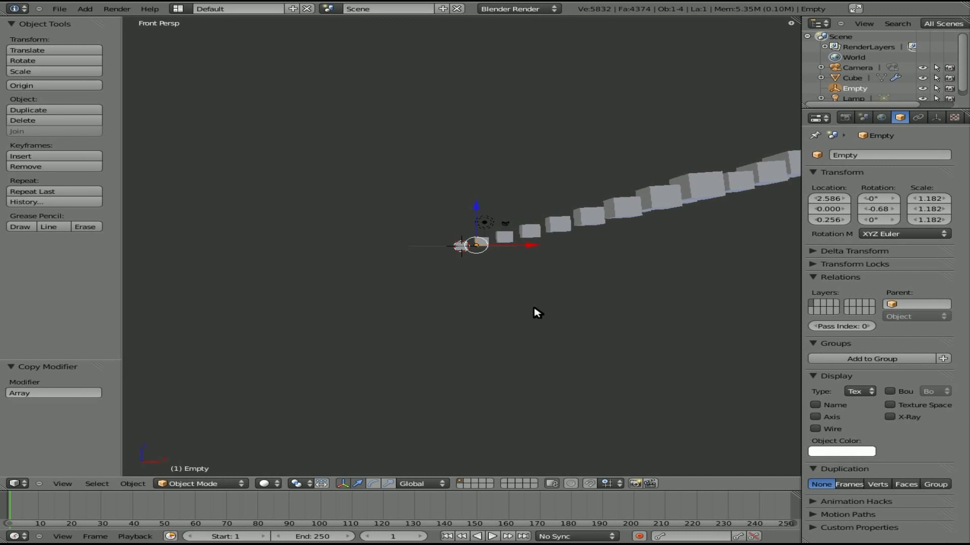
key("r")
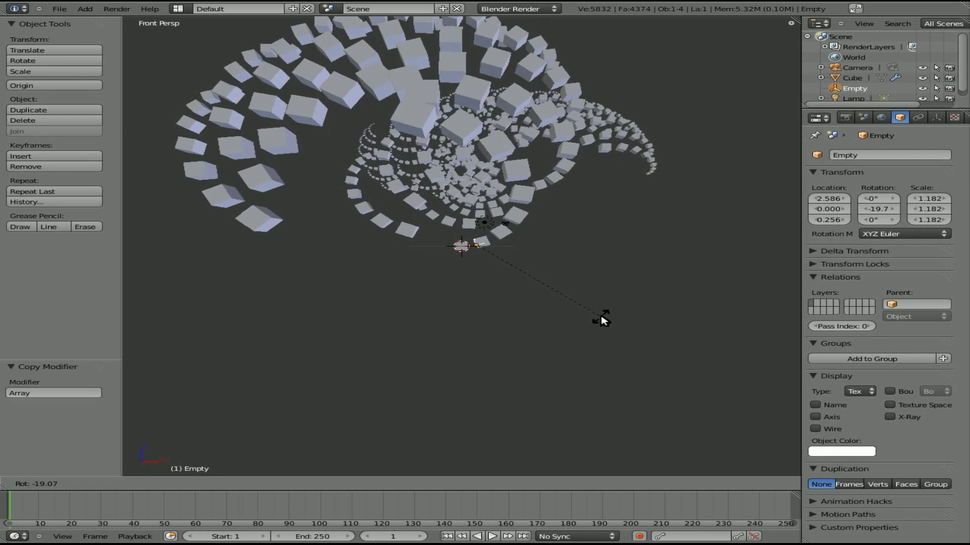
left_click(607, 306)
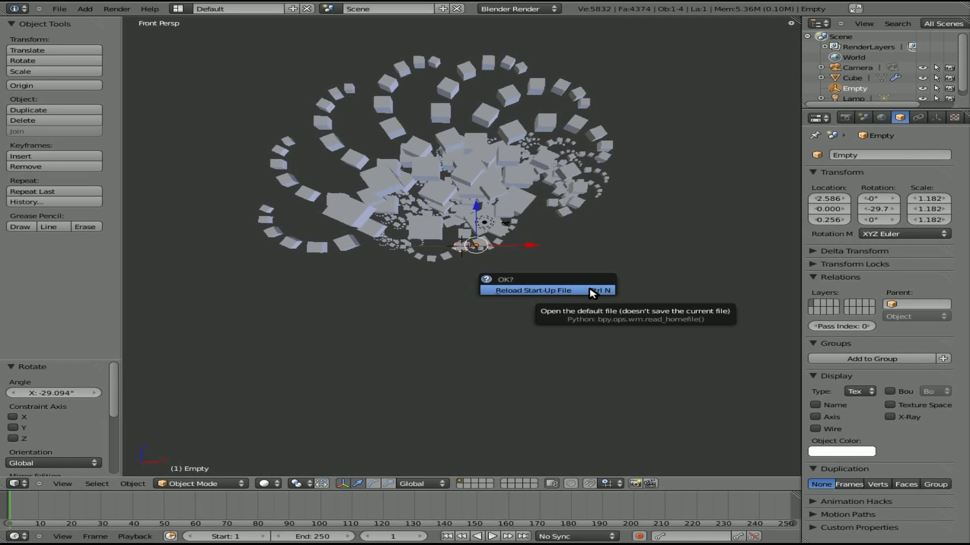
Reload the start-up scene, hide the tool shelf and delete the default cube.
left_click(576, 289)
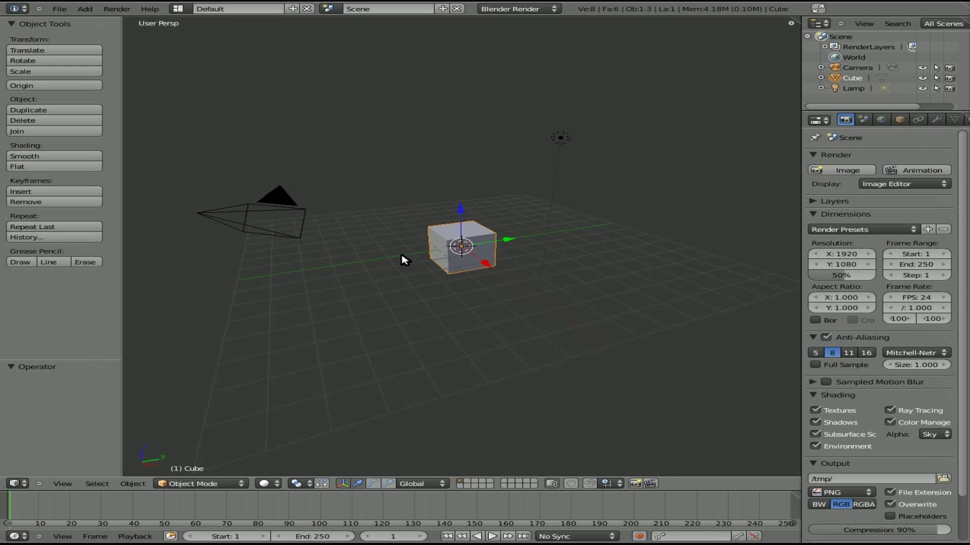
key("t")
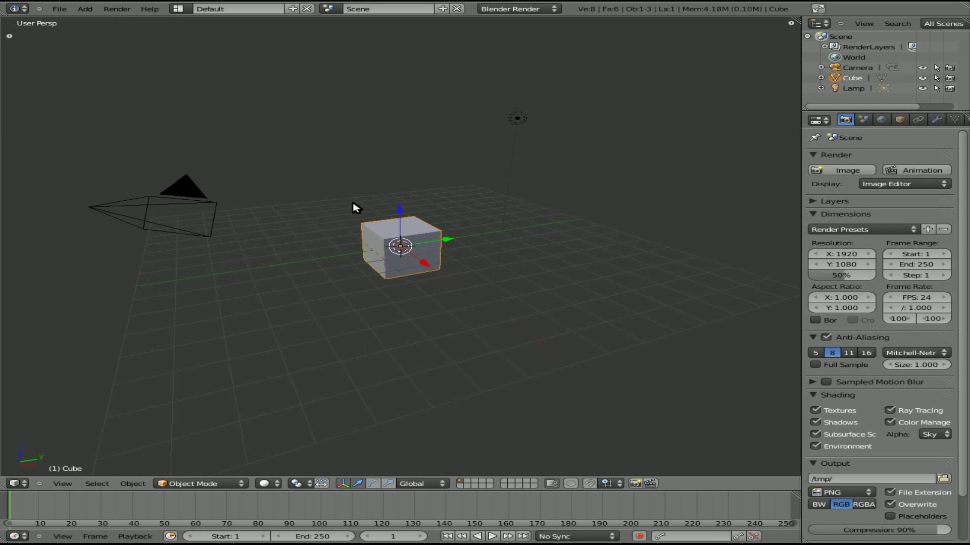
key("x")
left_click(432, 244)
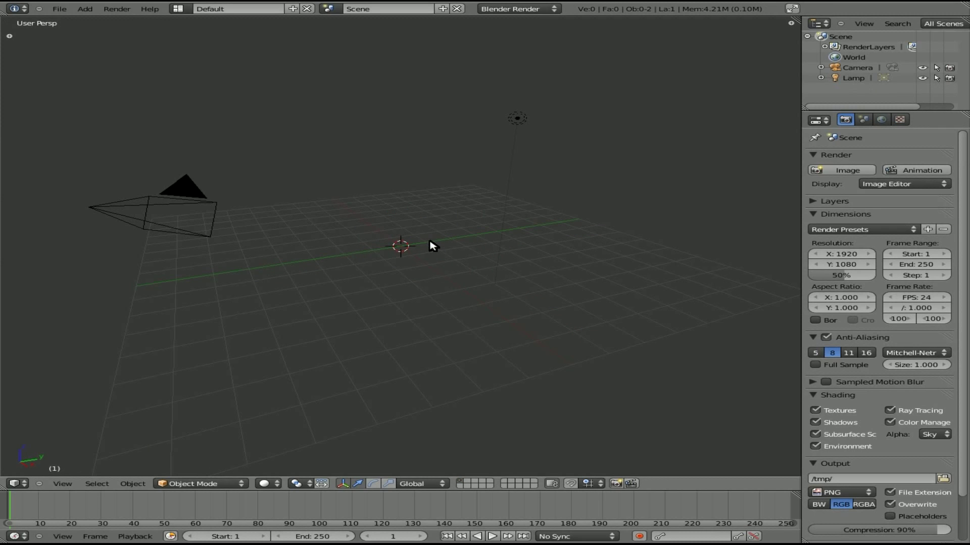
Add a UV Sphere via 'spher' search, view it front-on zoomed in, in Edit Mode.
key("space")
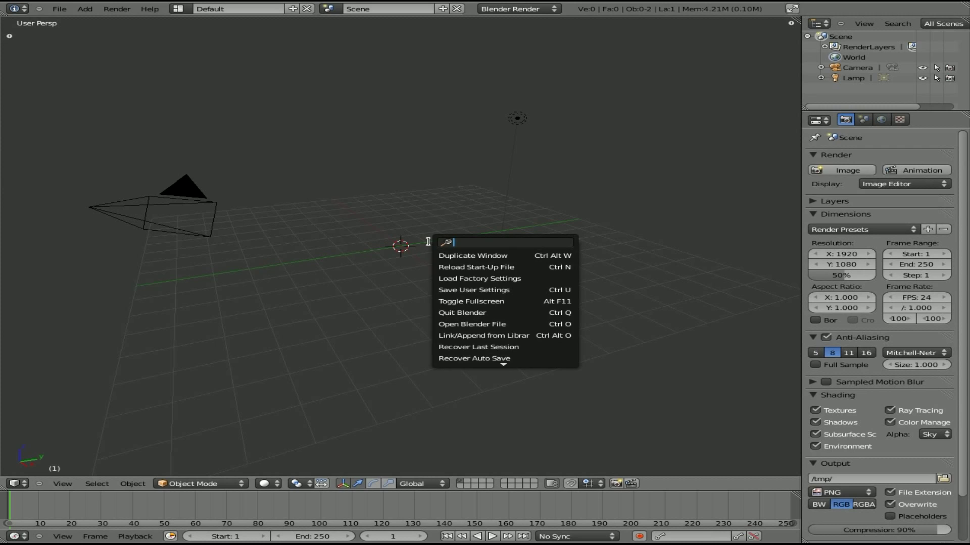
type("spher")
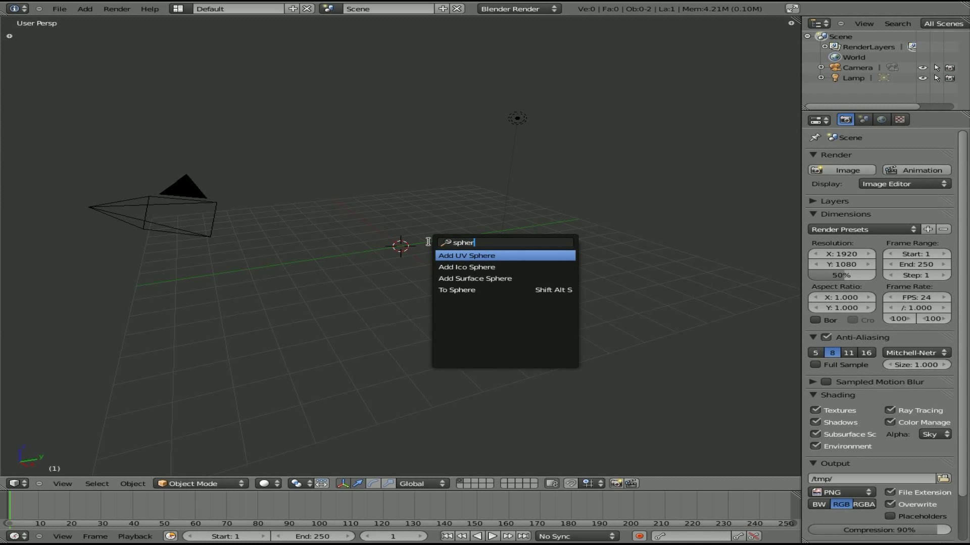
key("Return")
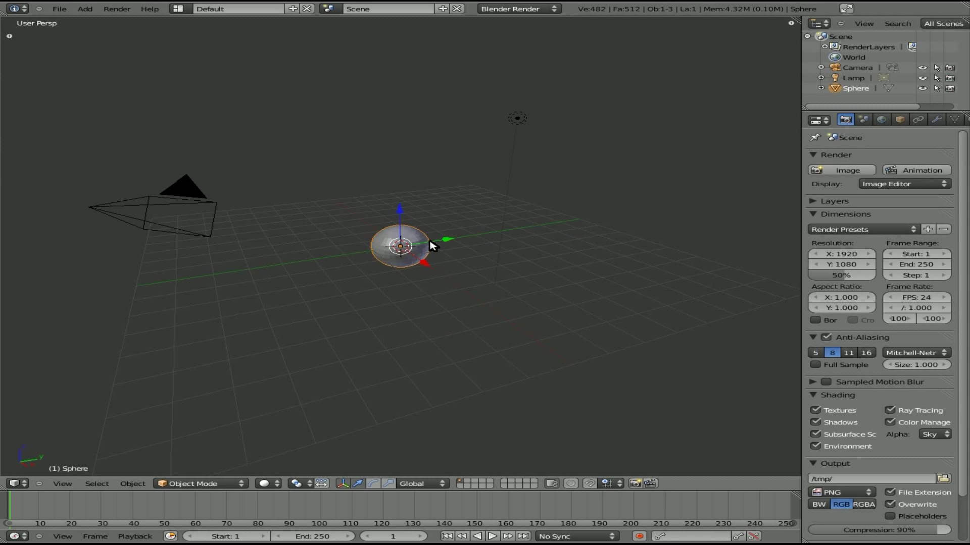
key("KP_1")
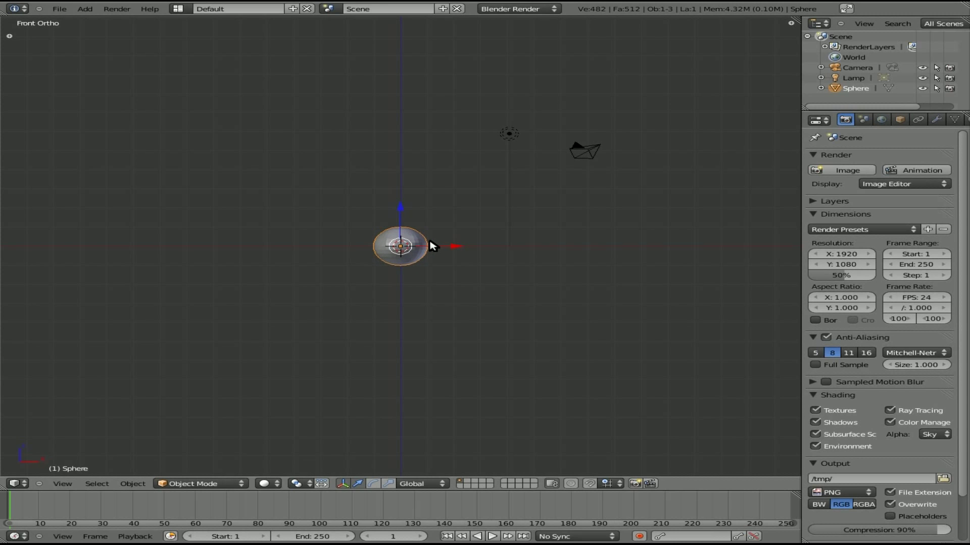
scroll(433, 246, "up", 7)
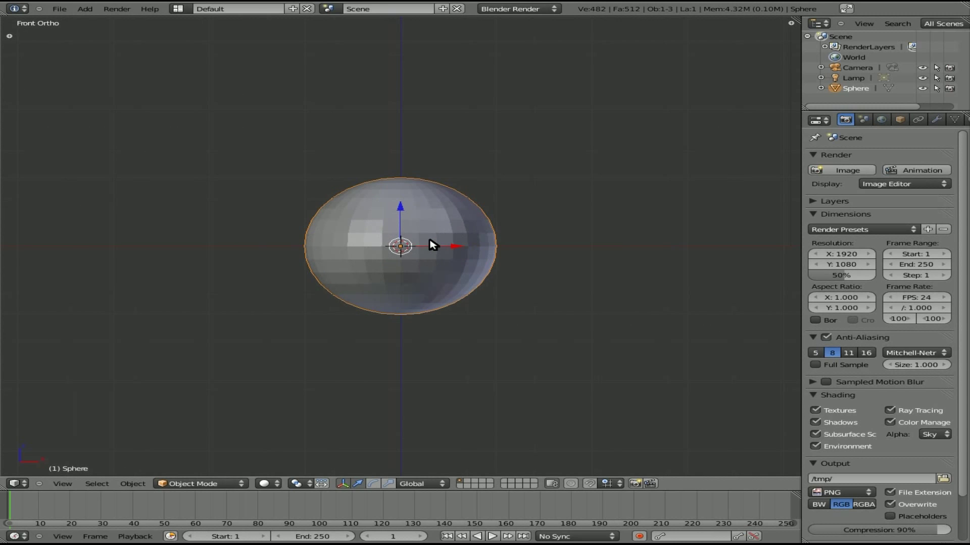
key("Tab")
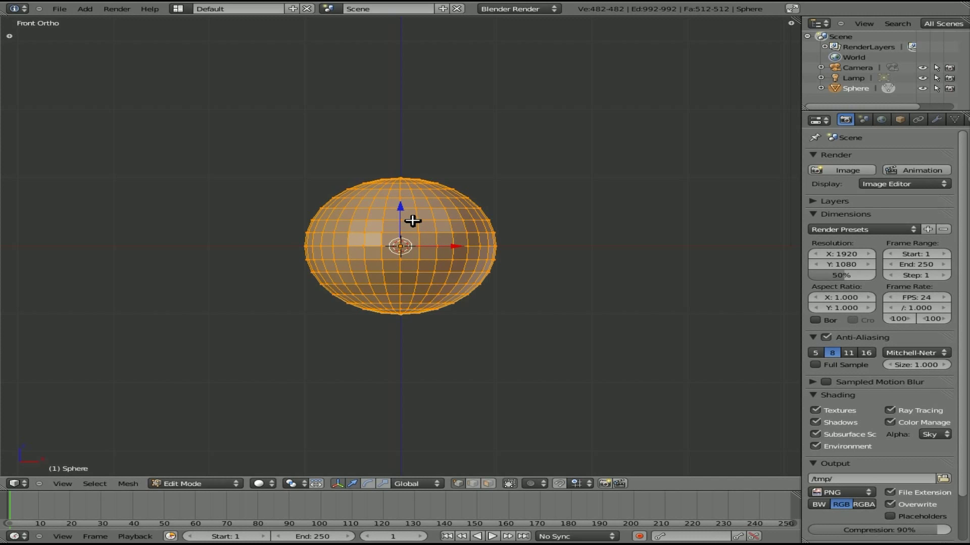
In face mode, keep one vertical face loop and delete all other sphere faces.
key("ctrl+Tab")
left_click(411, 239)
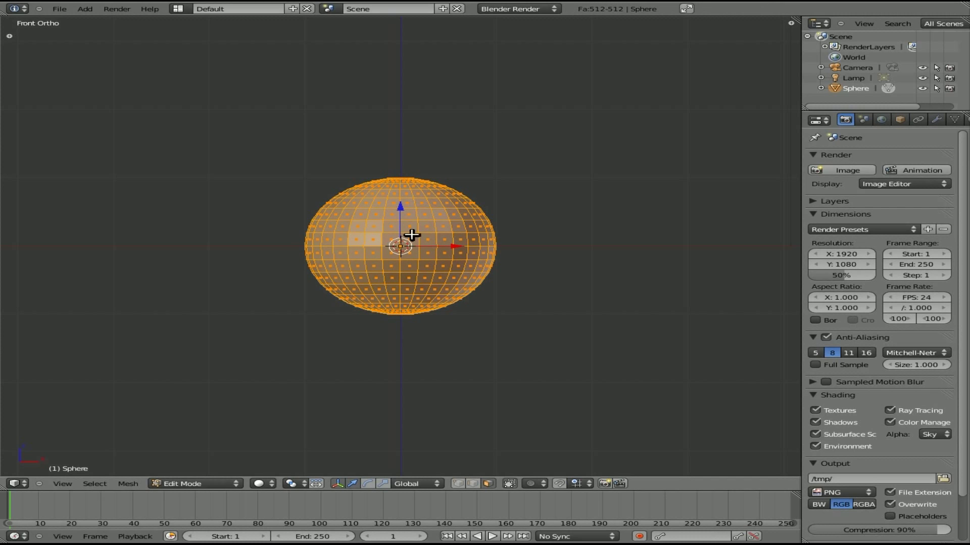
key("a")
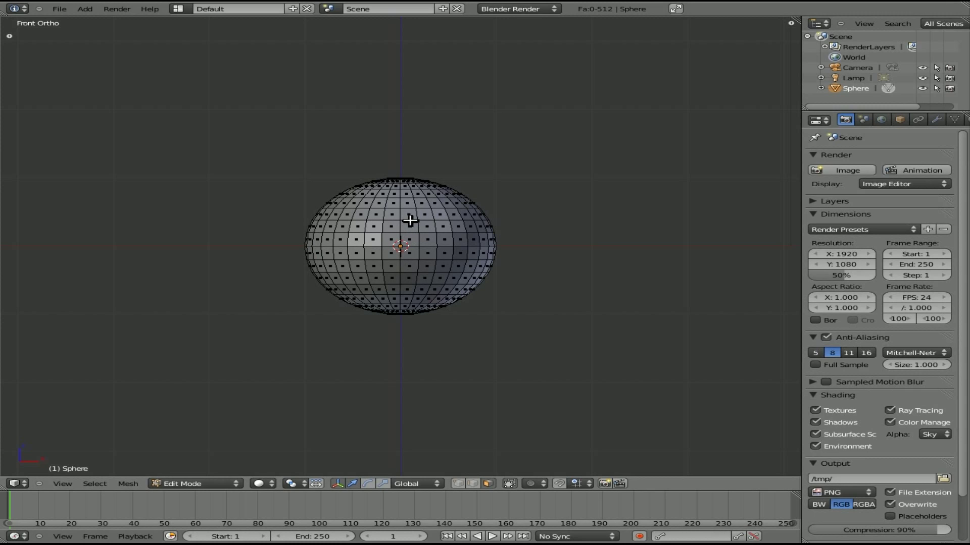
right_click(409, 220, "alt")
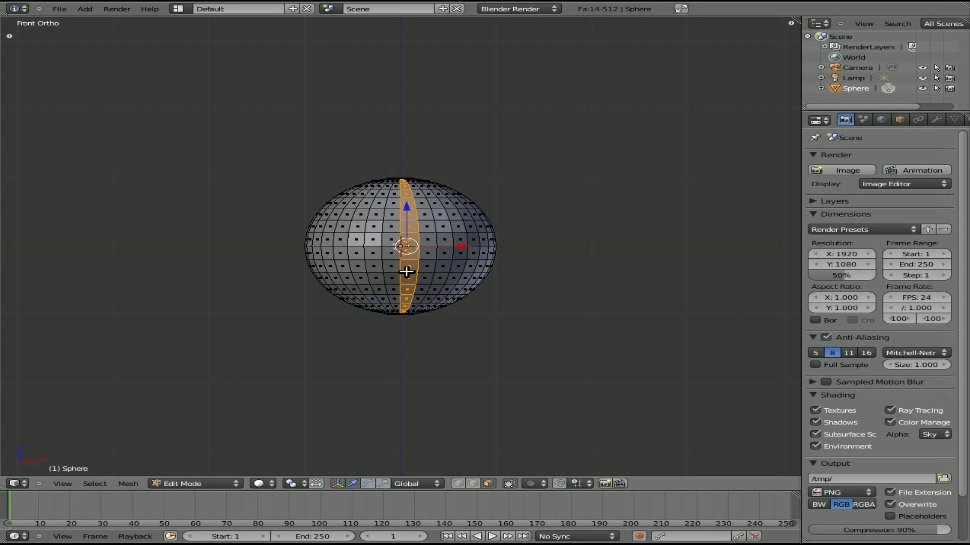
middle_click_drag(411, 150, 395, 199)
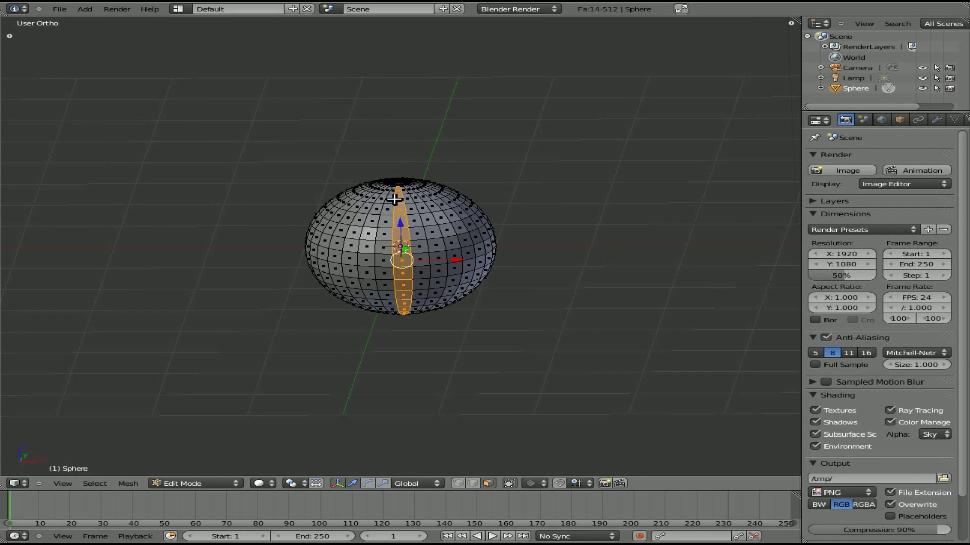
key("ctrl+i")
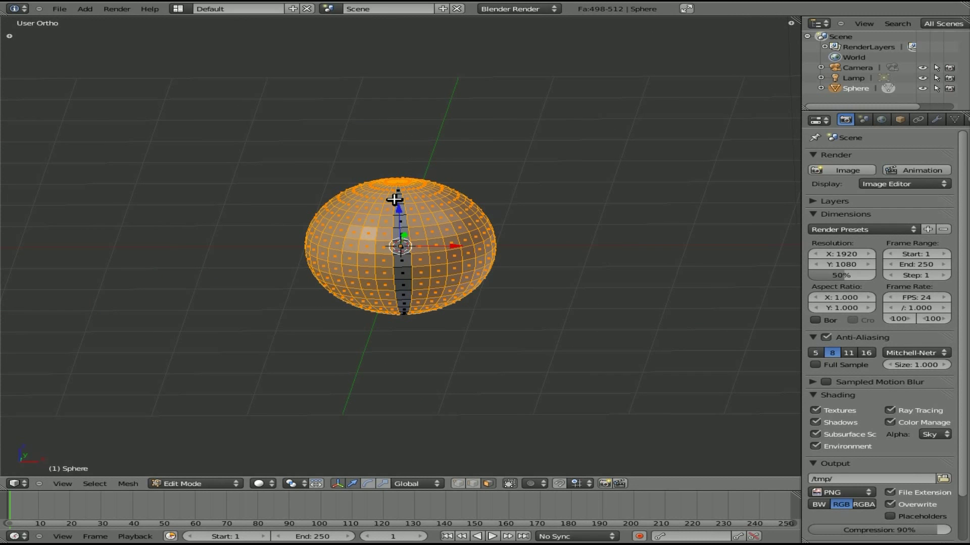
key("x")
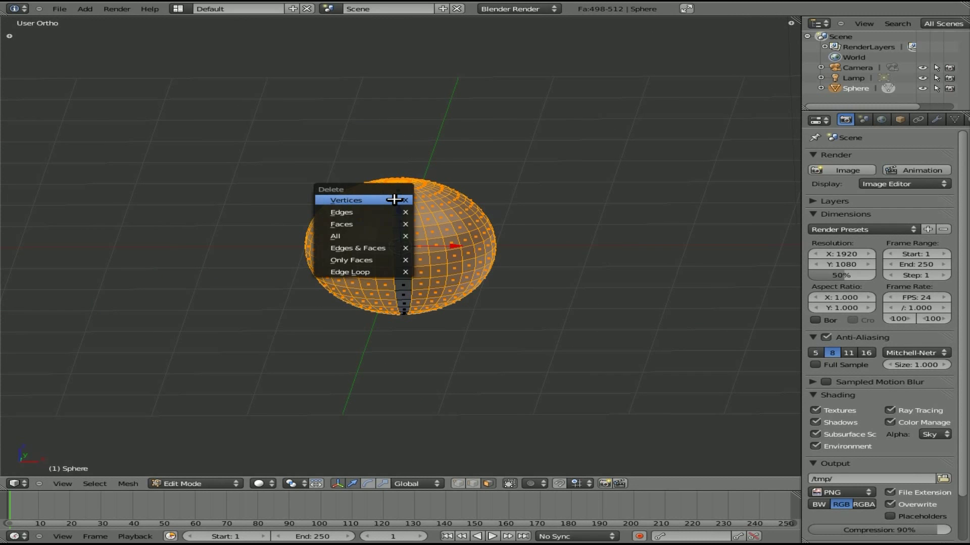
left_click(354, 224)
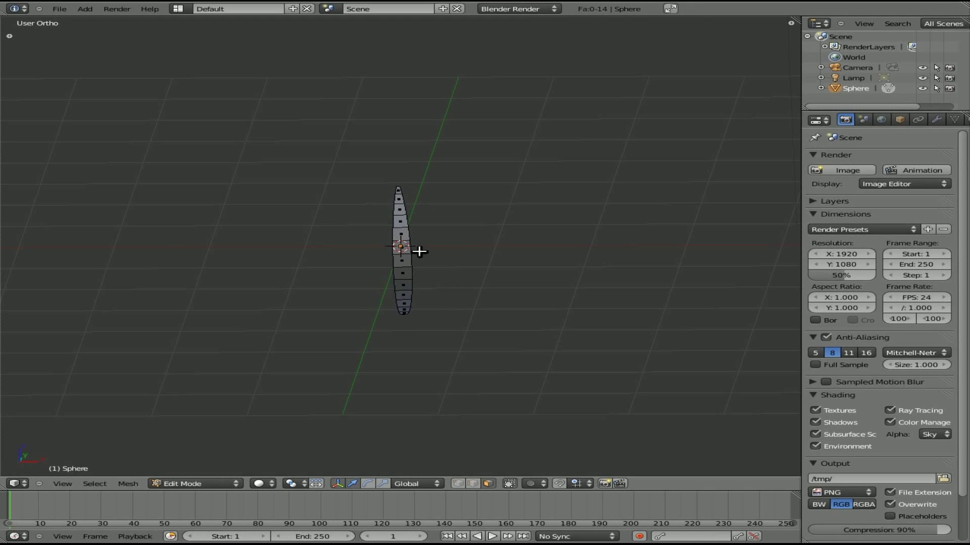
In quad view, extrude all the strip's faces in place and scale them outward to 1.1747.
scroll(435, 277, "up", 3)
scroll(431, 276, "down", 1)
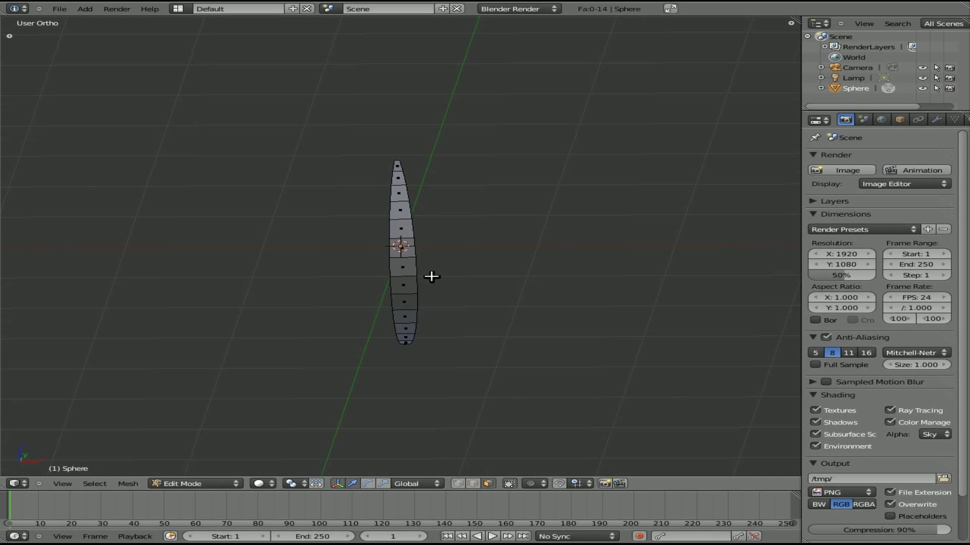
key("a")
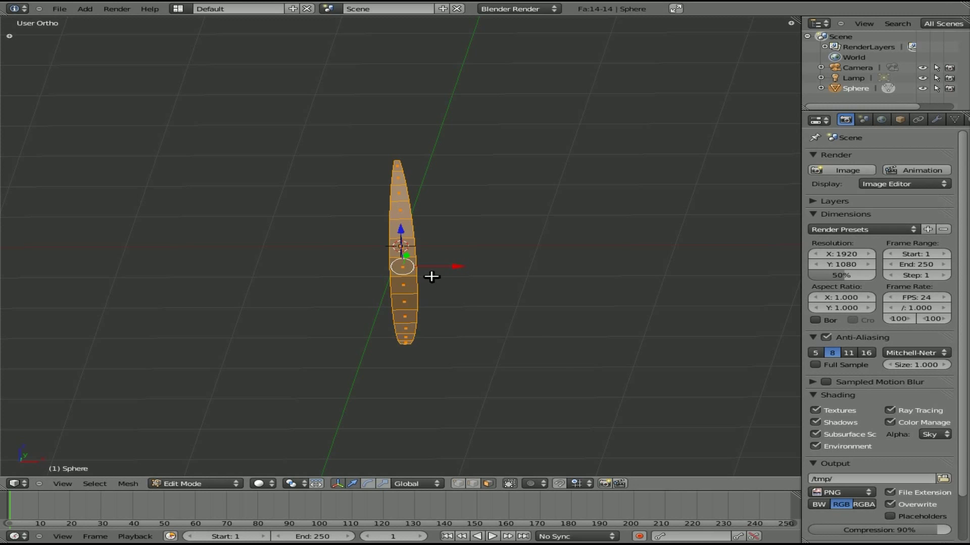
key("ctrl+alt+q")
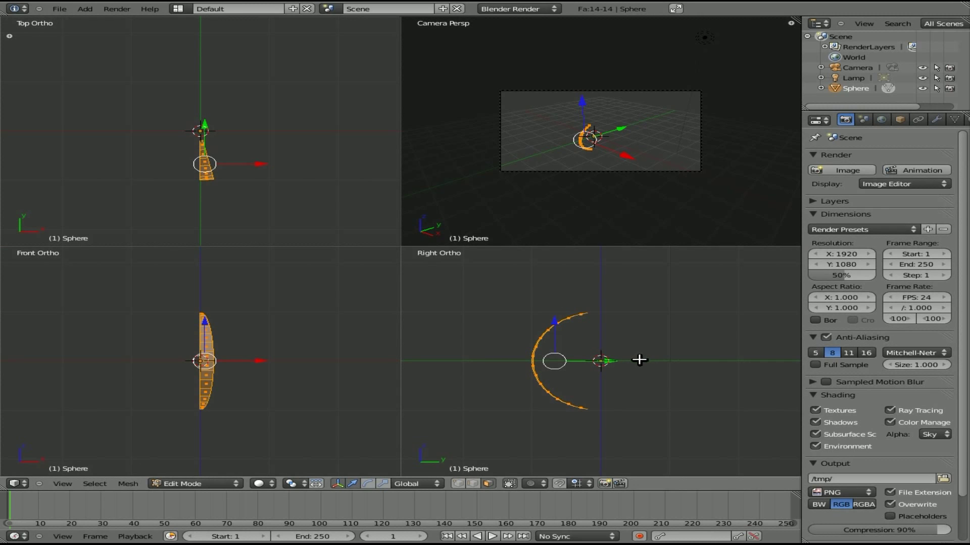
key("e")
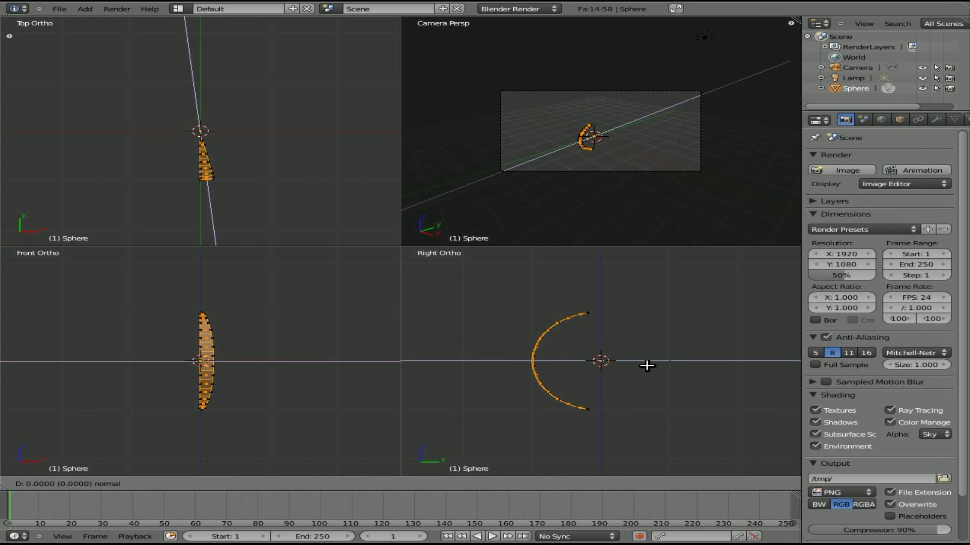
right_click(647, 366)
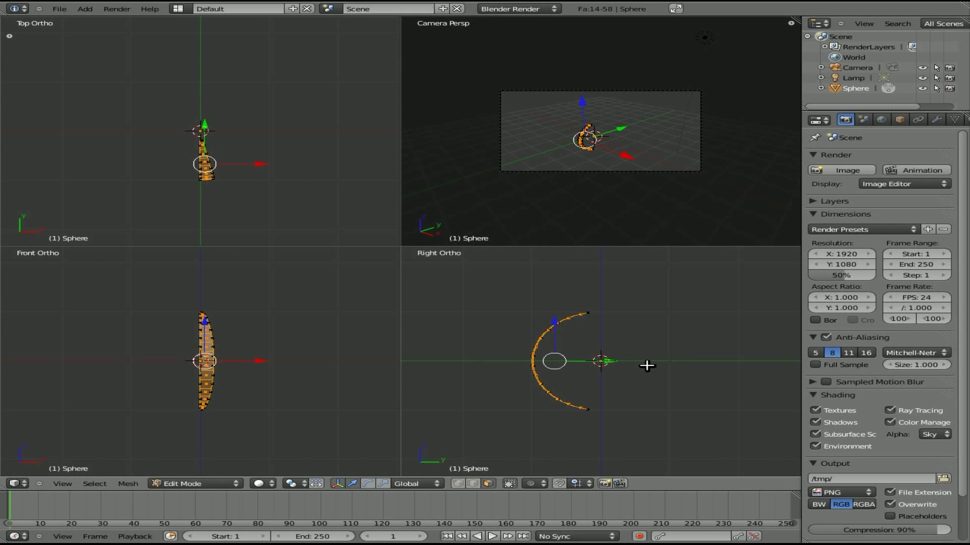
key("s")
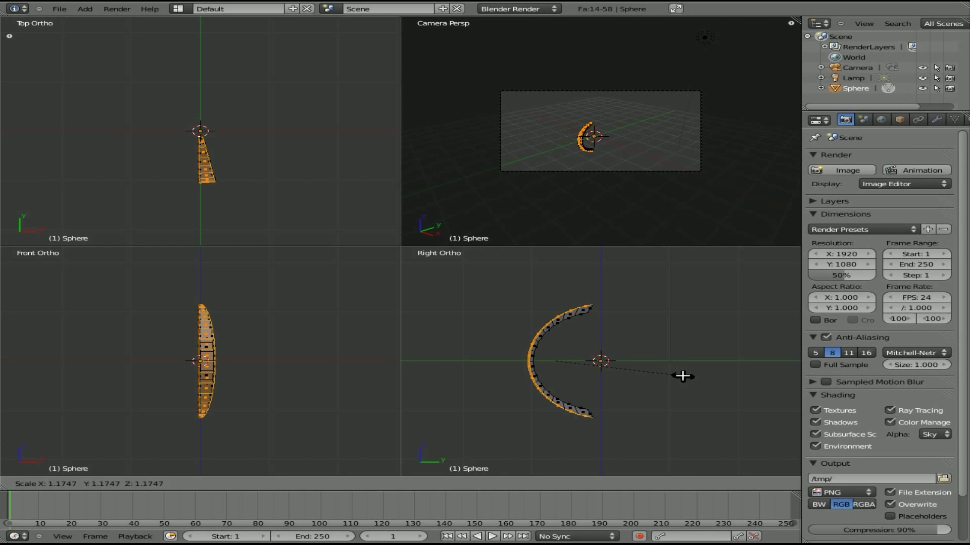
left_click(682, 376)
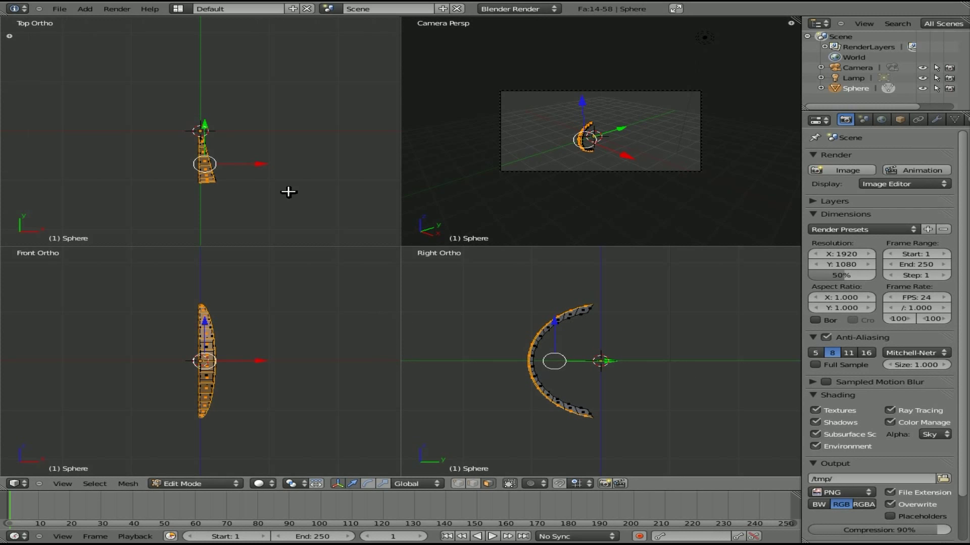
scroll(296, 186, "down", 5)
Return to Object Mode and move the lamp to a new position.
key("Tab")
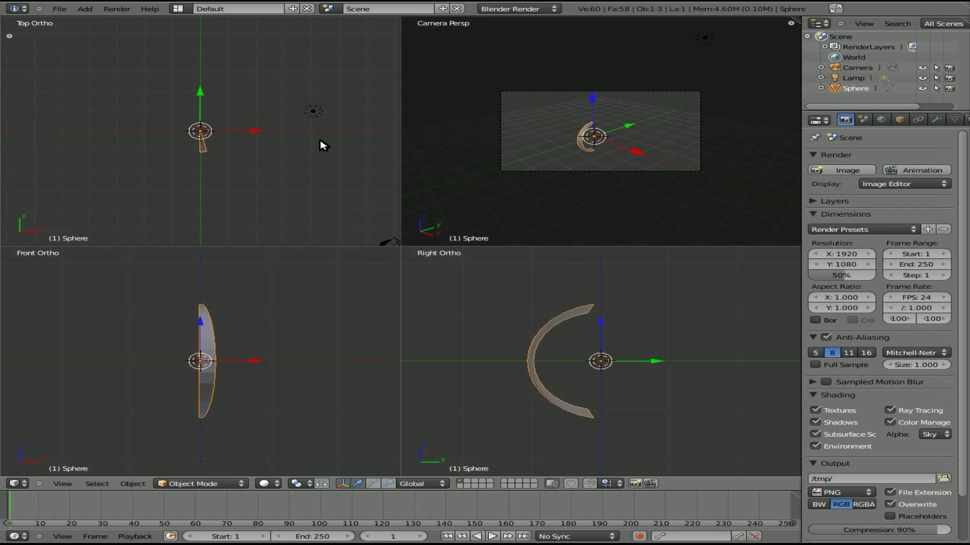
right_click(314, 115)
key("g")
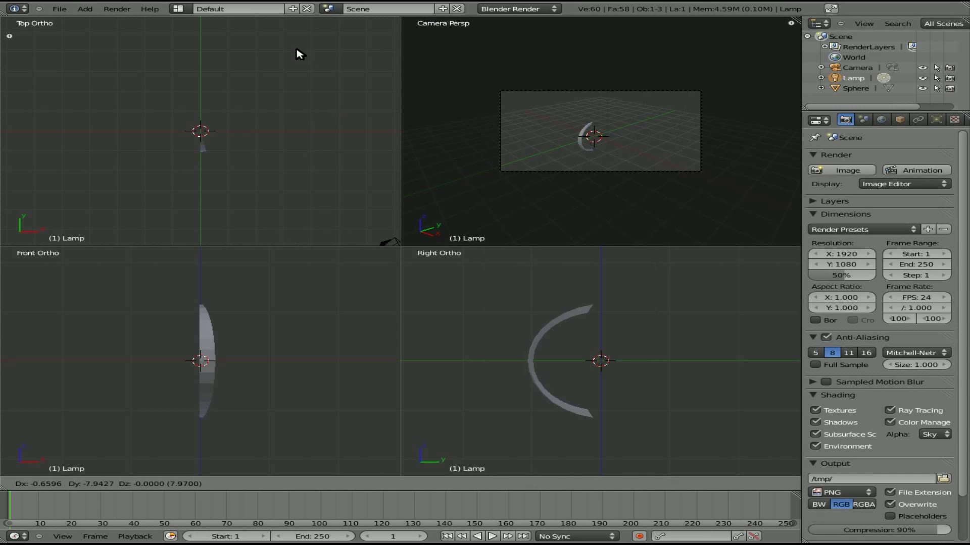
left_click(301, 53)
Test-render the crescent, then widen the Properties panel and select the sphere strip.
key("F12")
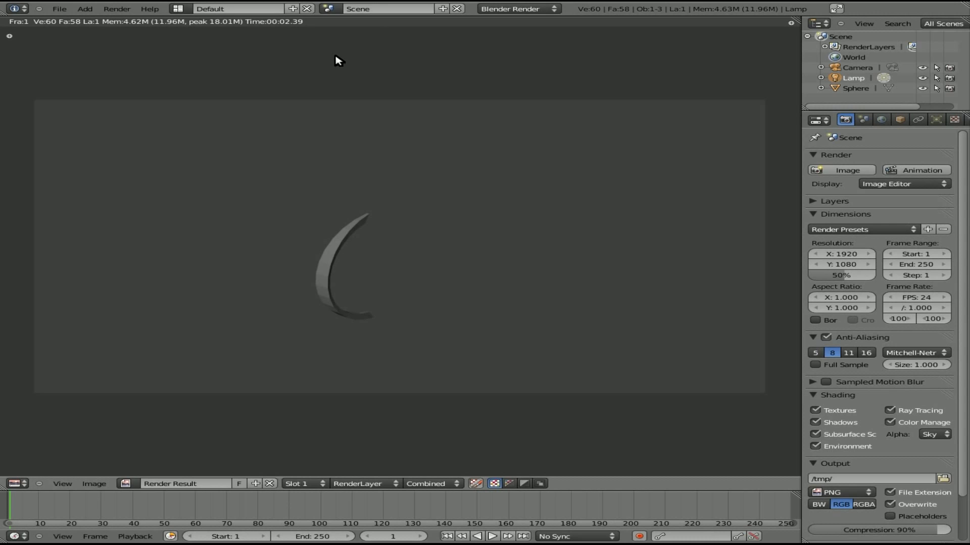
key("Escape")
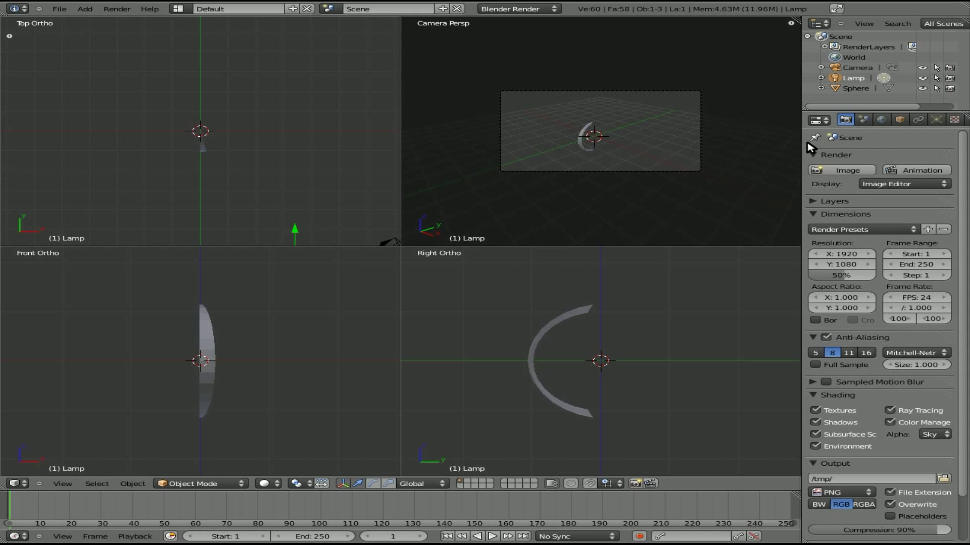
left_click_drag(803, 143, 760, 146)
right_click(558, 146)
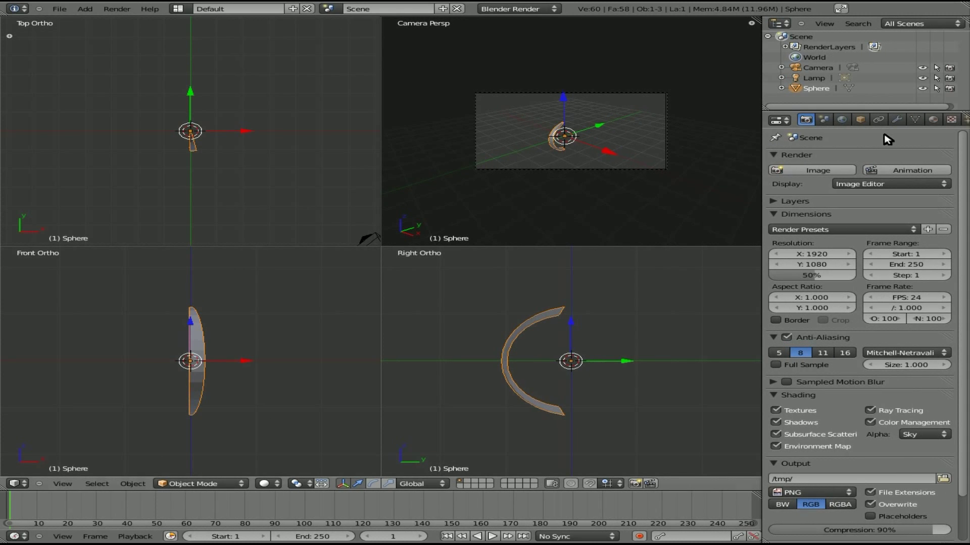
Add a Subdivision Surface modifier to the sphere strip.
left_click(897, 121)
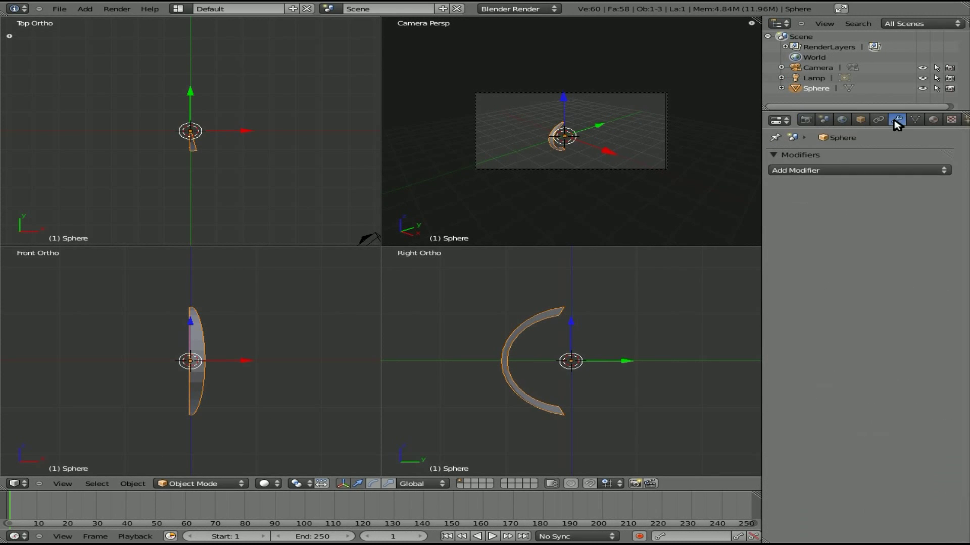
left_click(832, 171)
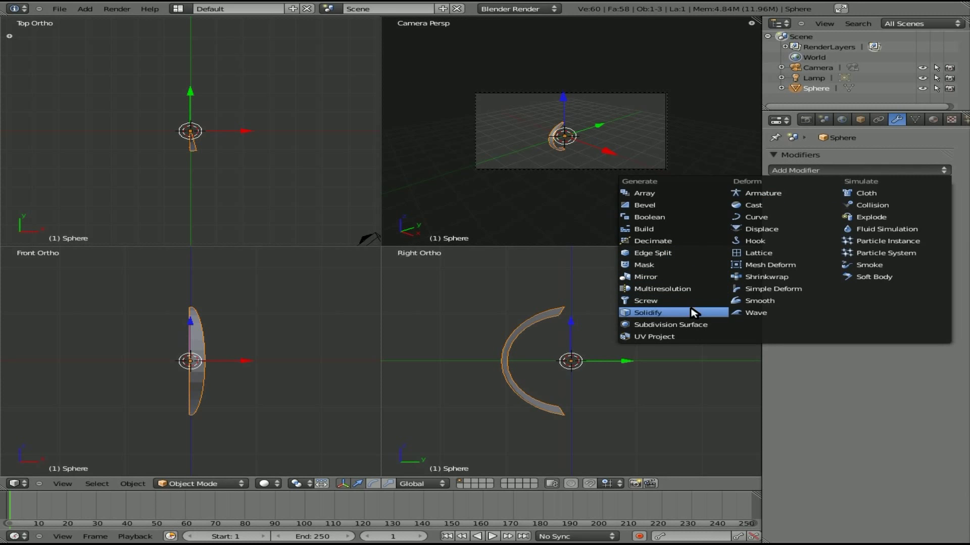
left_click(693, 326)
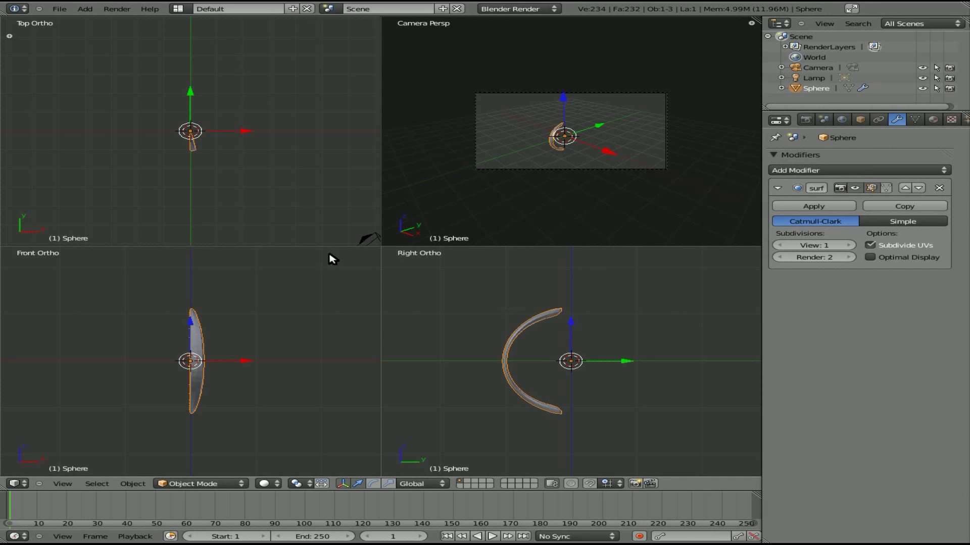
Shade the strip smooth and render a preview of the curved band.
key("t")
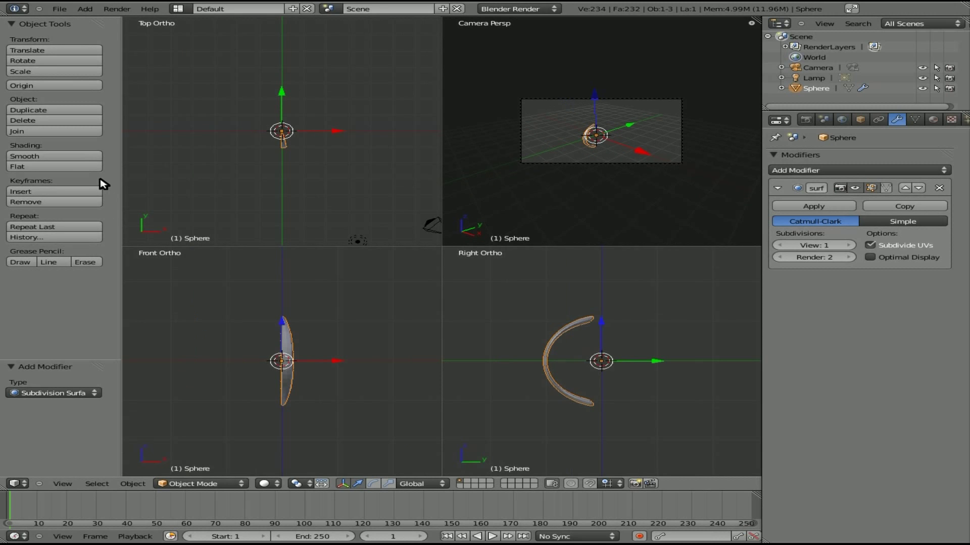
left_click(36, 157)
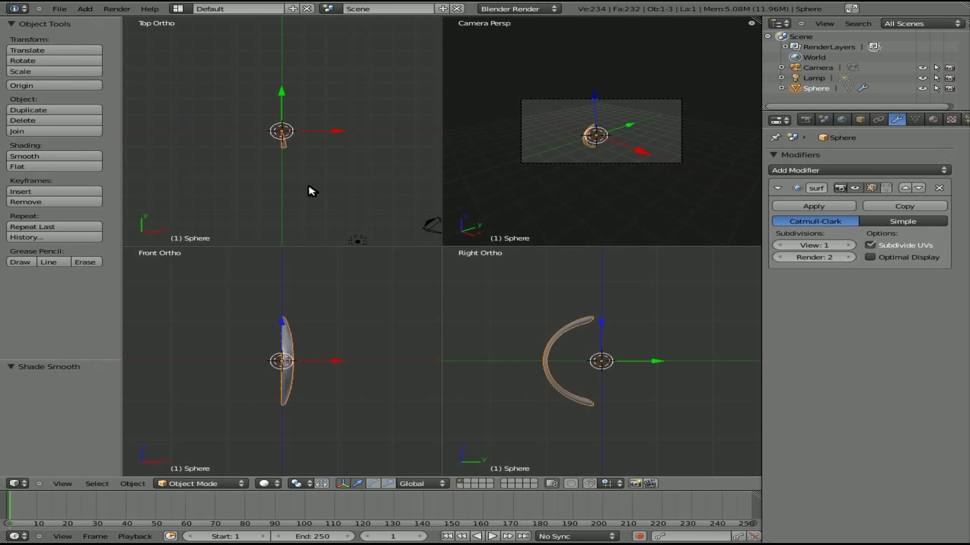
key("t")
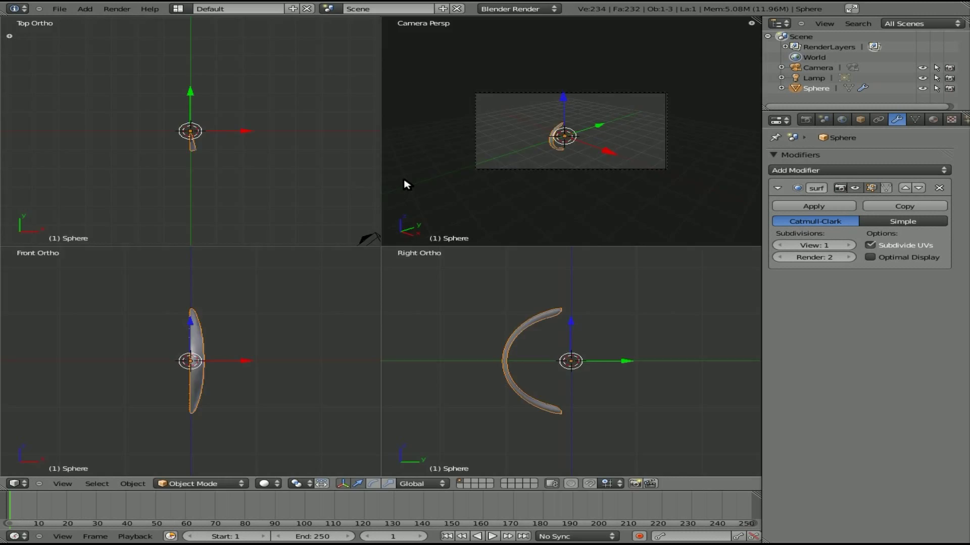
key("F12")
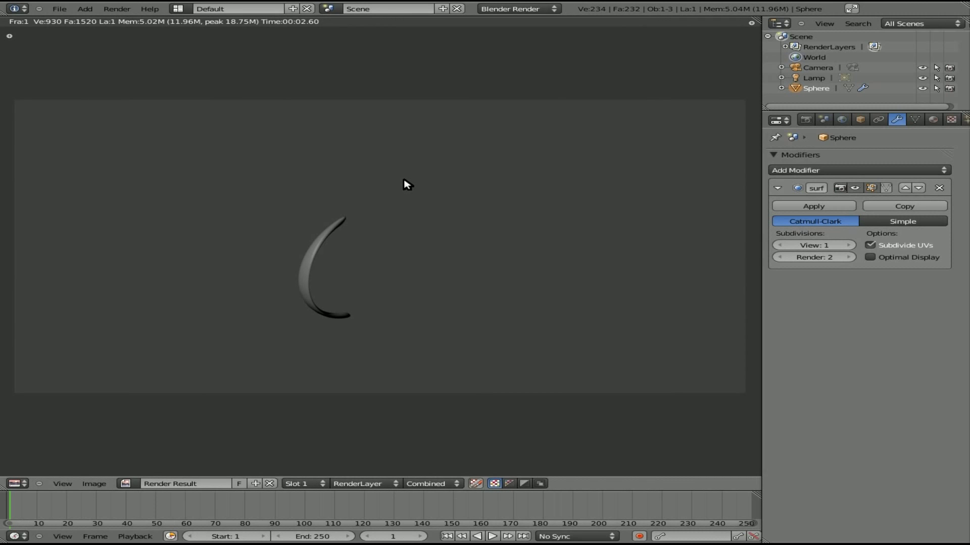
Create Material.001 for the crescent strip and render it again.
key("Escape")
left_click(933, 119)
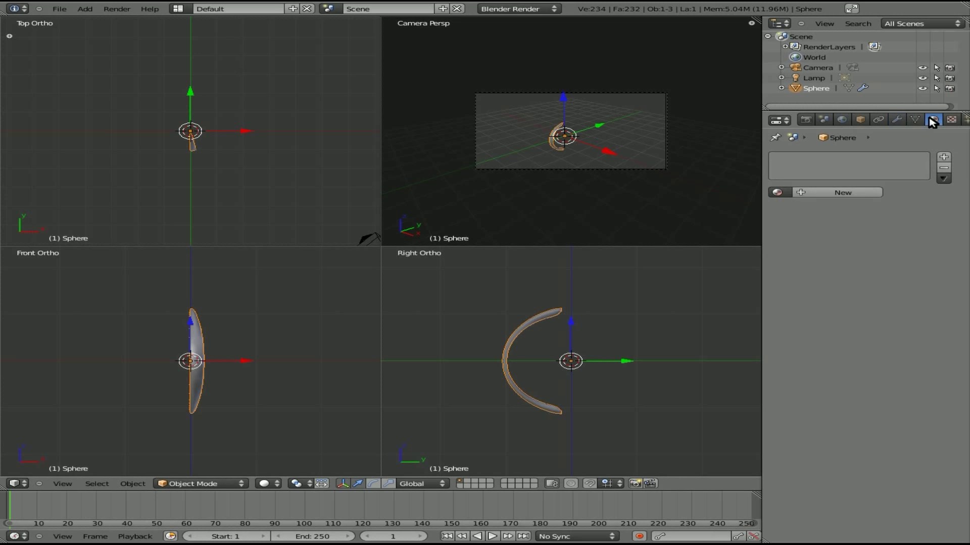
left_click(853, 194)
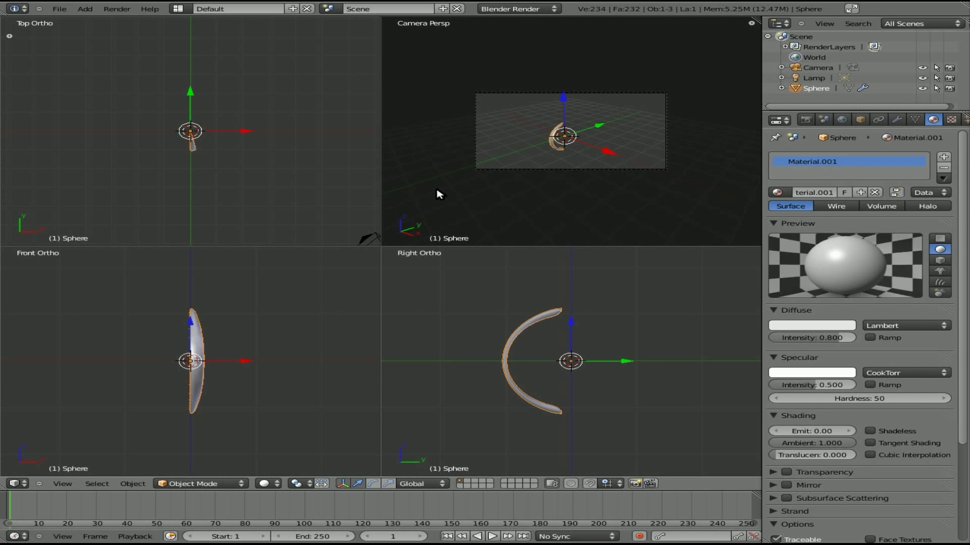
key("F12")
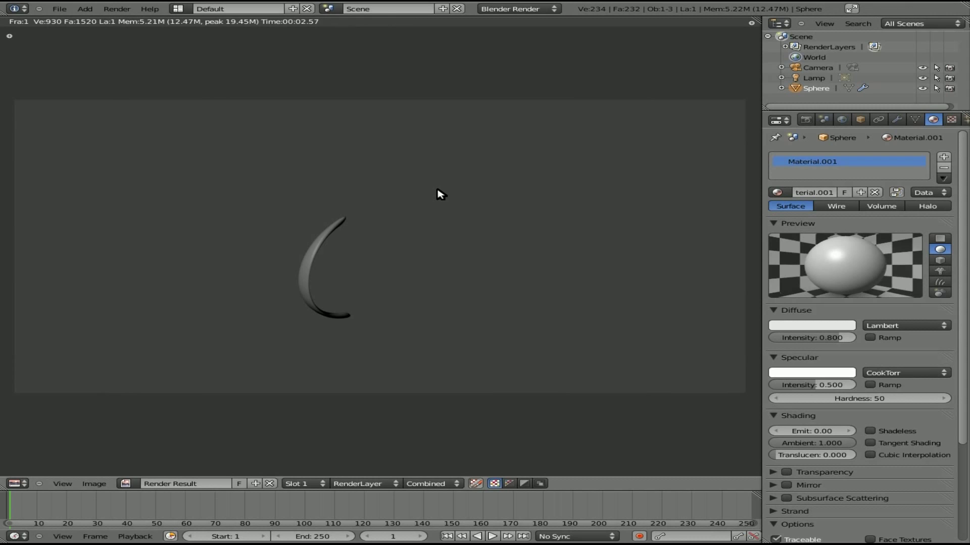
key("Escape")
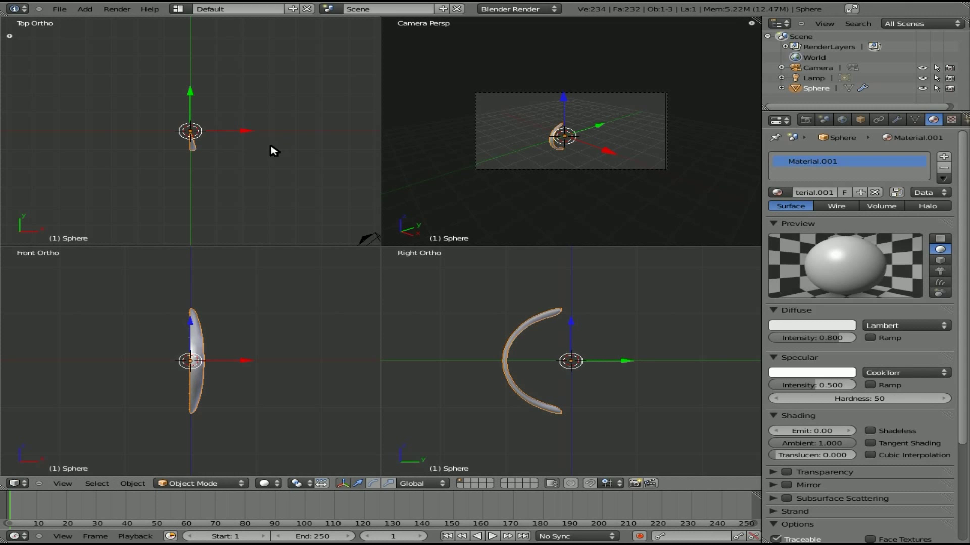
Add an Empty at the scene centre and apply the strip's Subdivision Surface modifier.
key("shift+a")
left_click(198, 150)
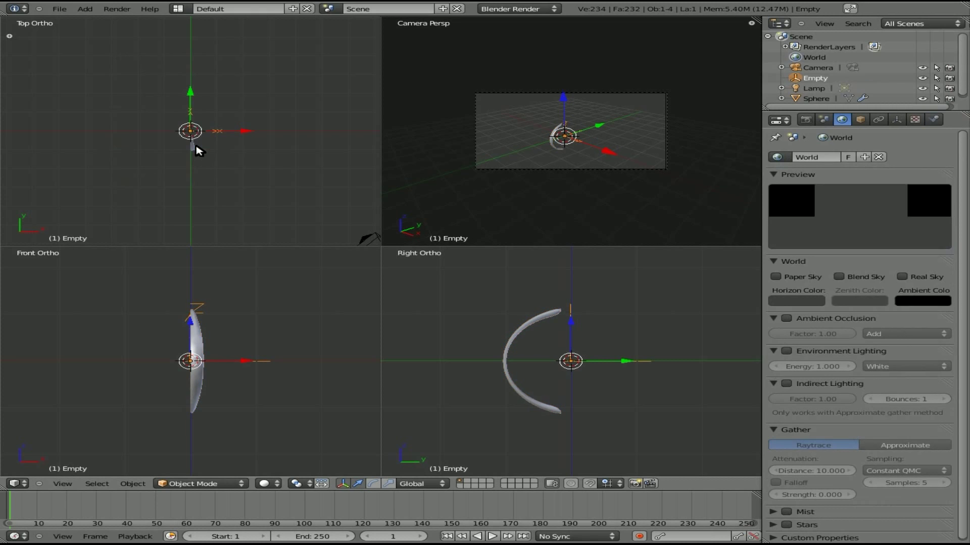
right_click(196, 151)
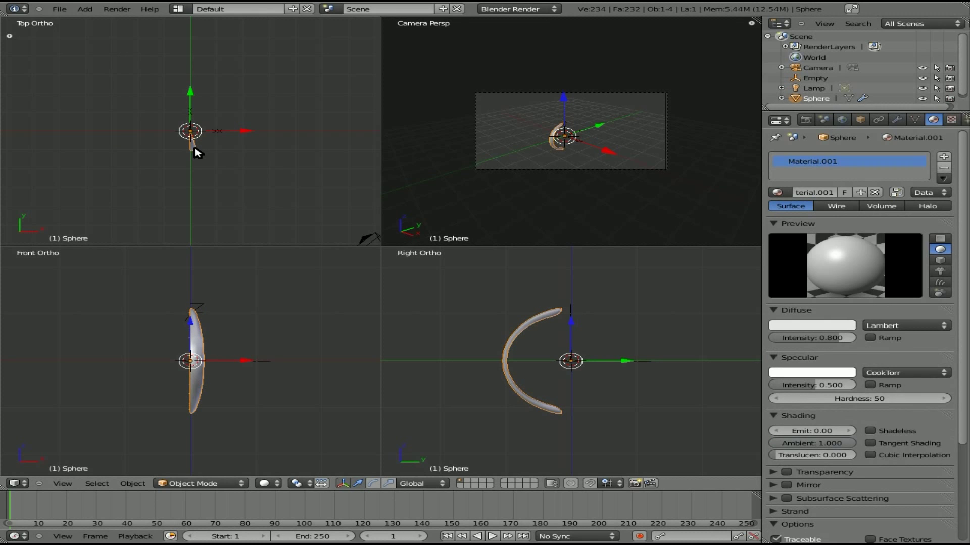
left_click(896, 120)
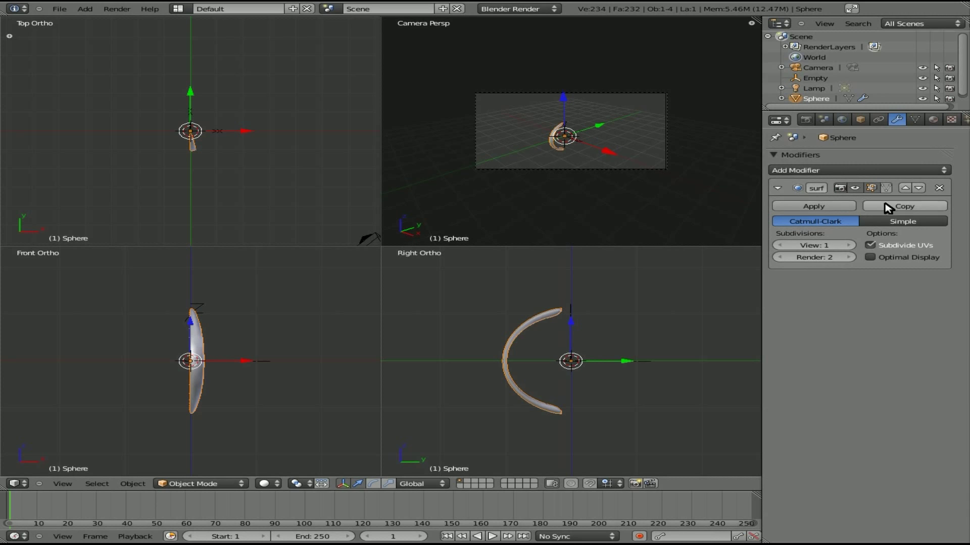
left_click(816, 206)
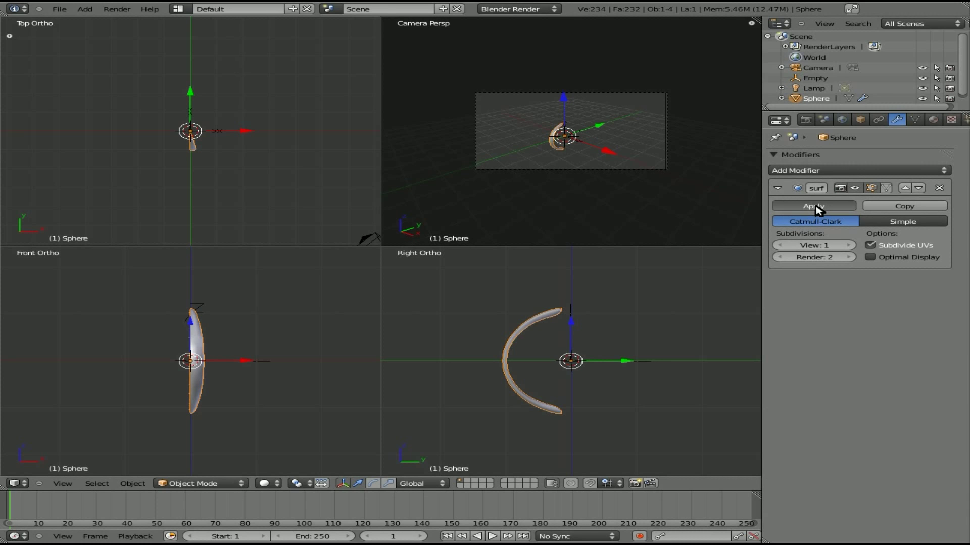
Add an Array modifier with Object Offset set to the Empty and relative X offset 0.
left_click(803, 173)
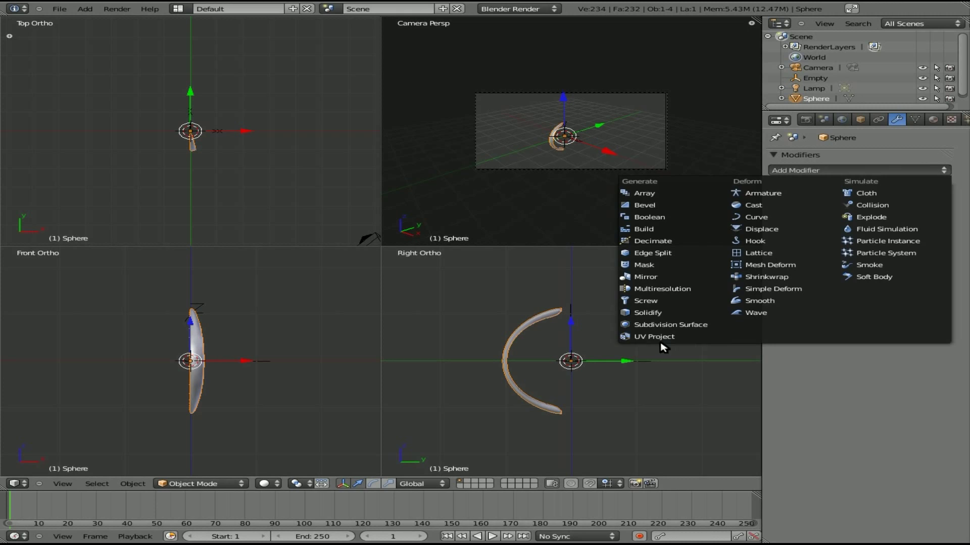
left_click(667, 194)
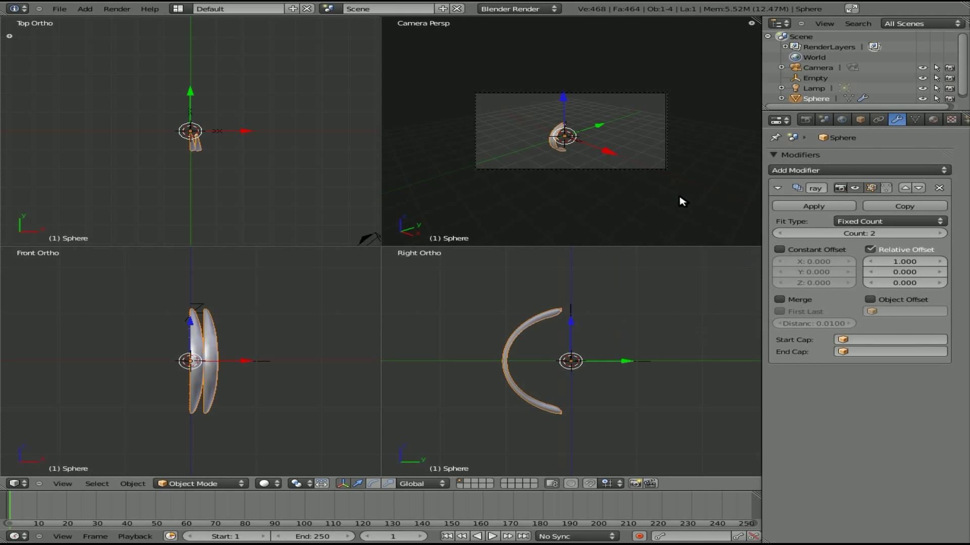
left_click(887, 302)
left_click(918, 311)
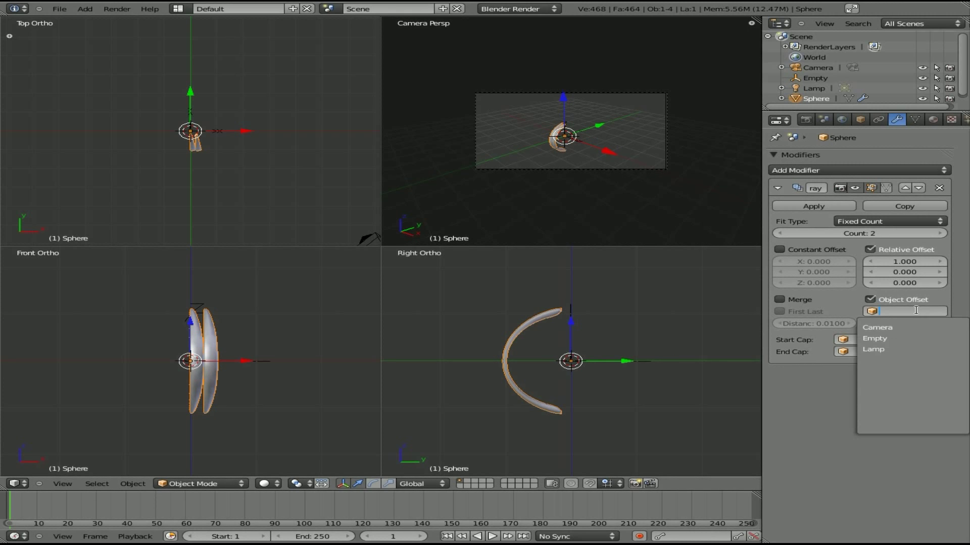
left_click(887, 338)
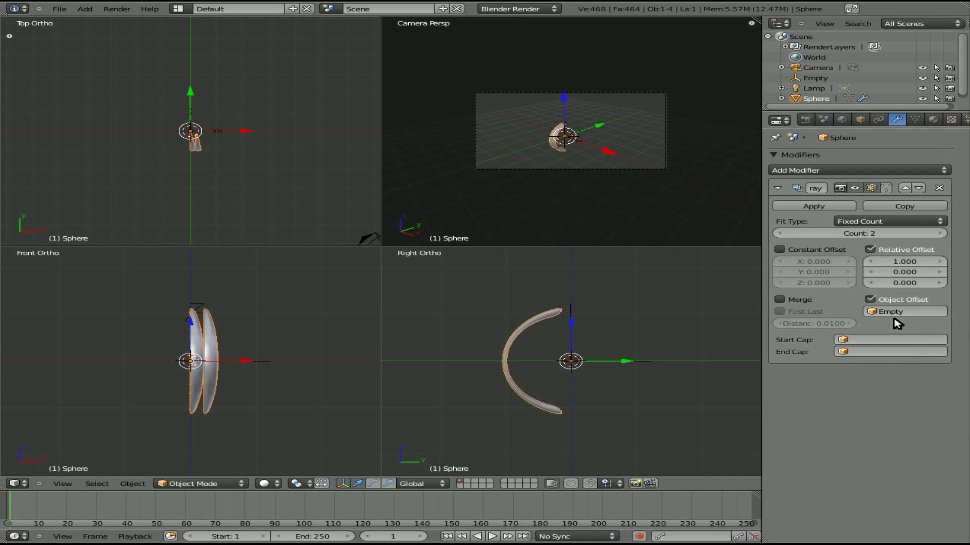
left_click(902, 262)
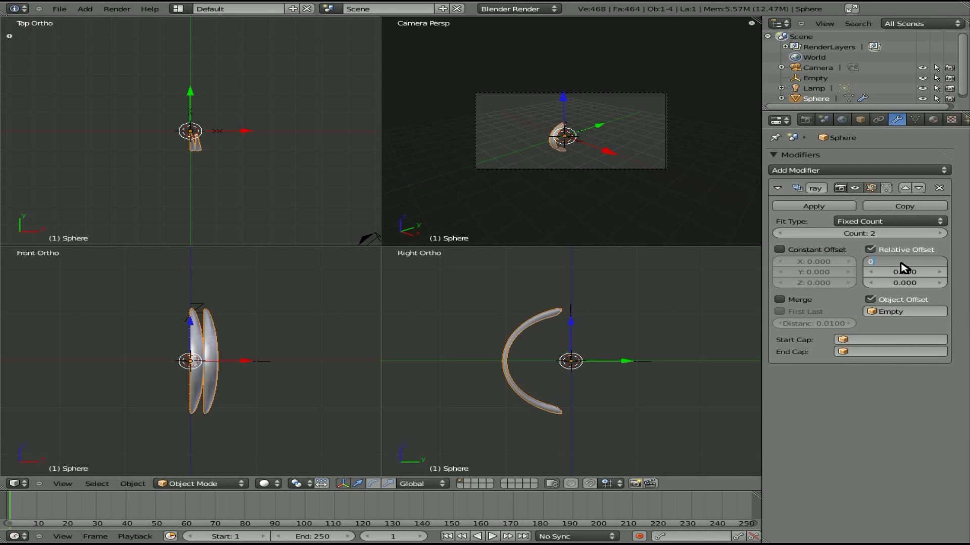
key("Return")
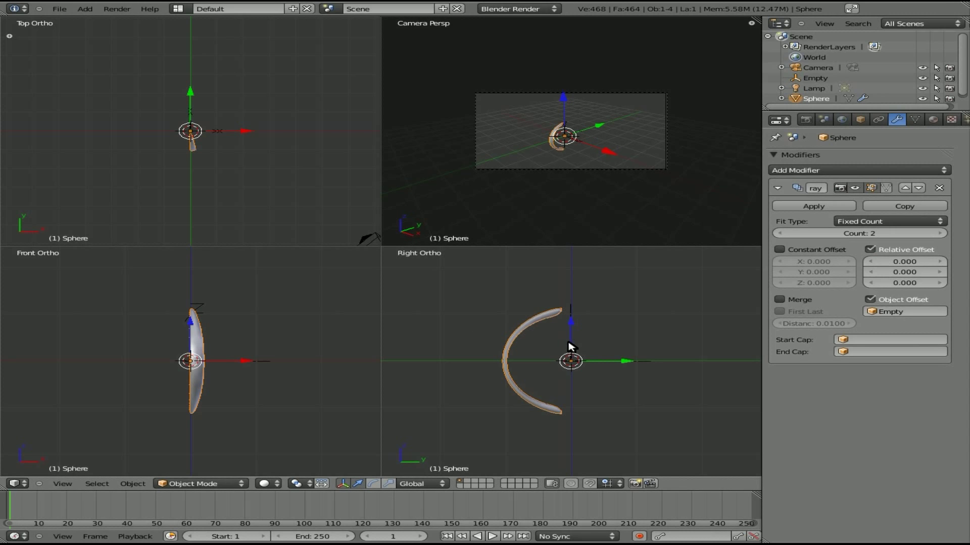
Scale the Empty down to about 0.907.
right_click(591, 363)
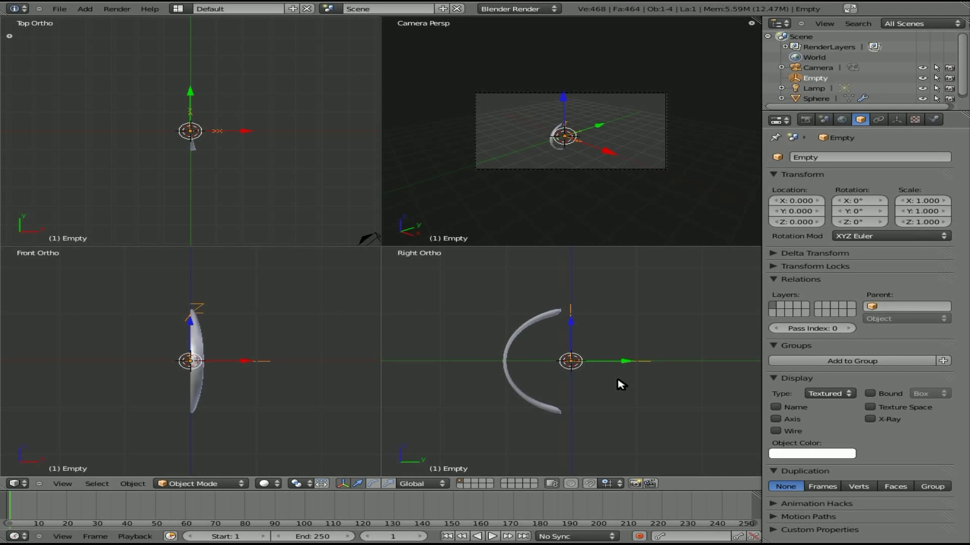
key("s")
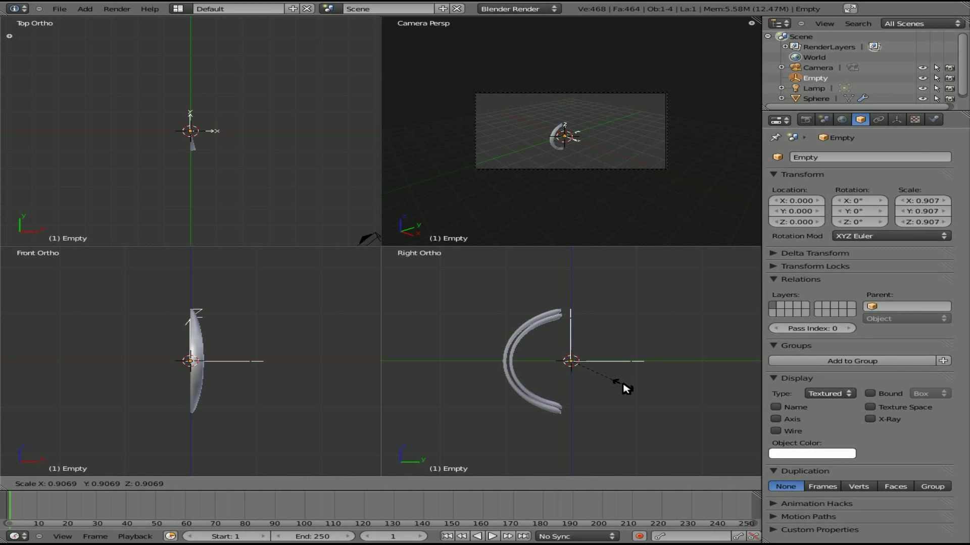
left_click(625, 388)
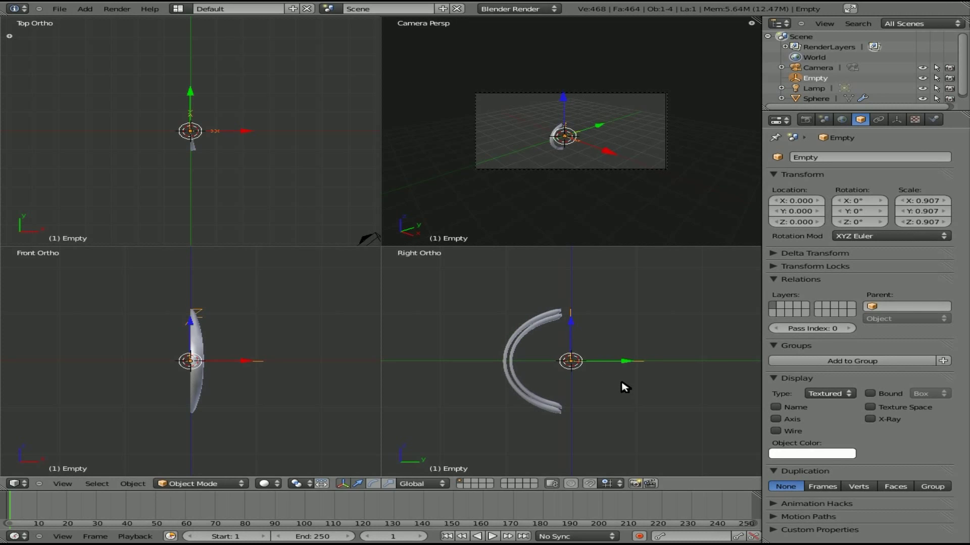
Raise the strip's Array count to 9 and render the nested fan of bands.
right_click(560, 317)
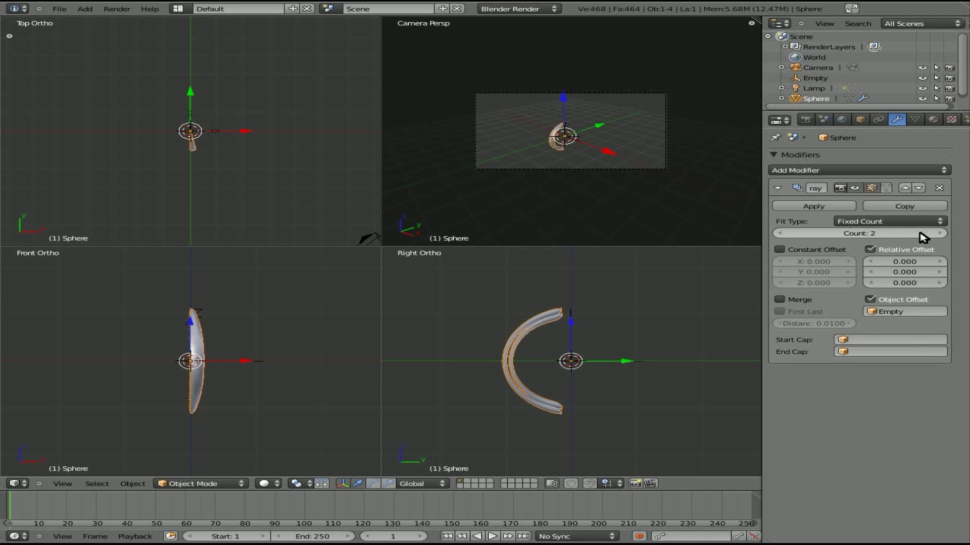
left_click(941, 233)
left_click(941, 234)
left_click(941, 233)
left_click(942, 233)
left_click(941, 233)
left_click(941, 233)
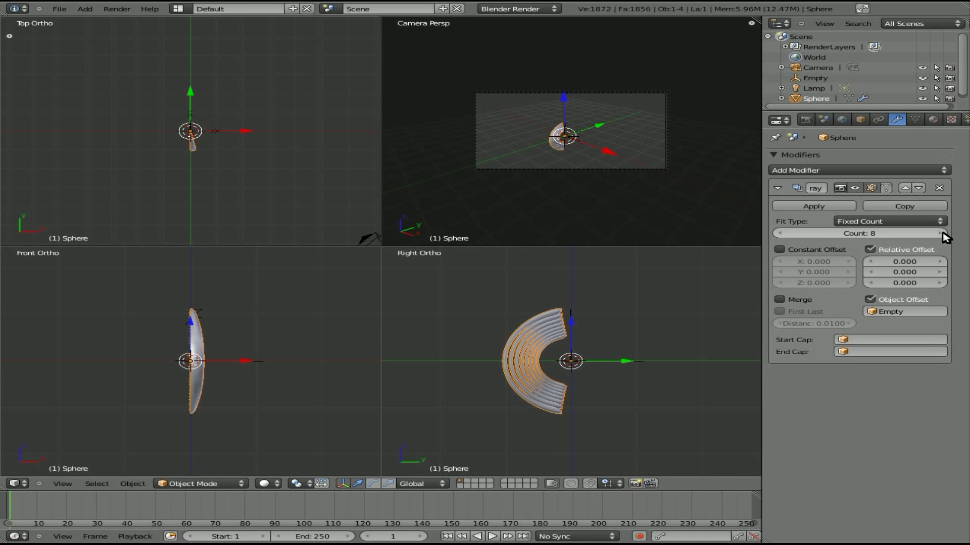
left_click(941, 234)
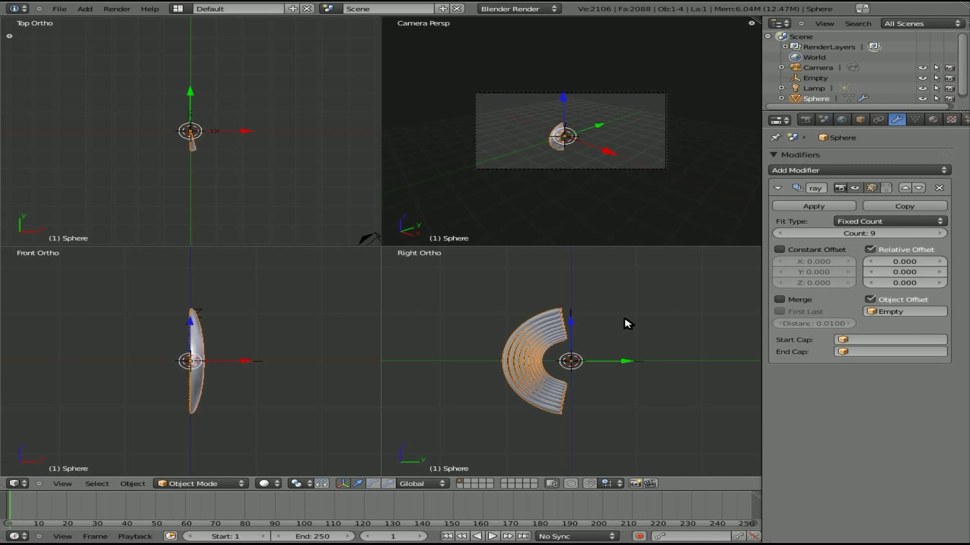
key("F12")
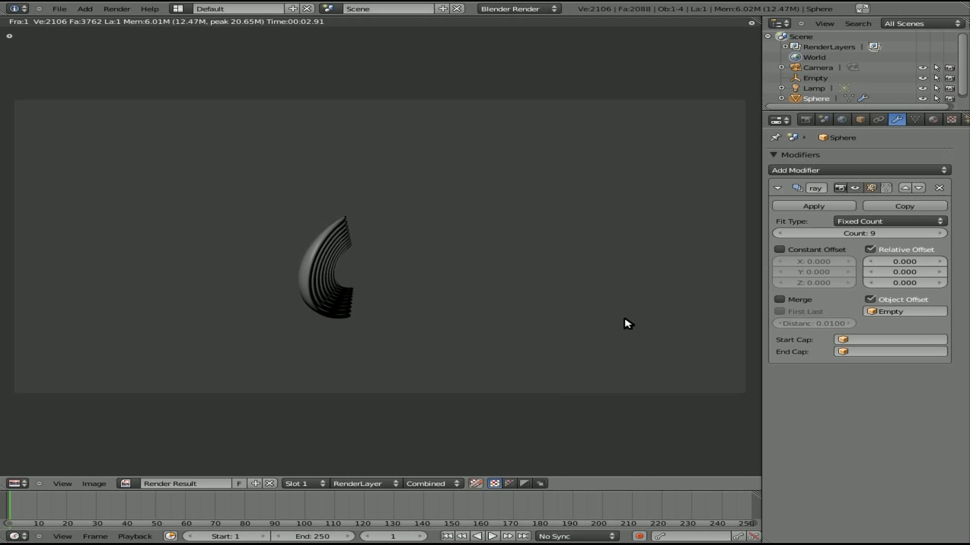
key("Escape")
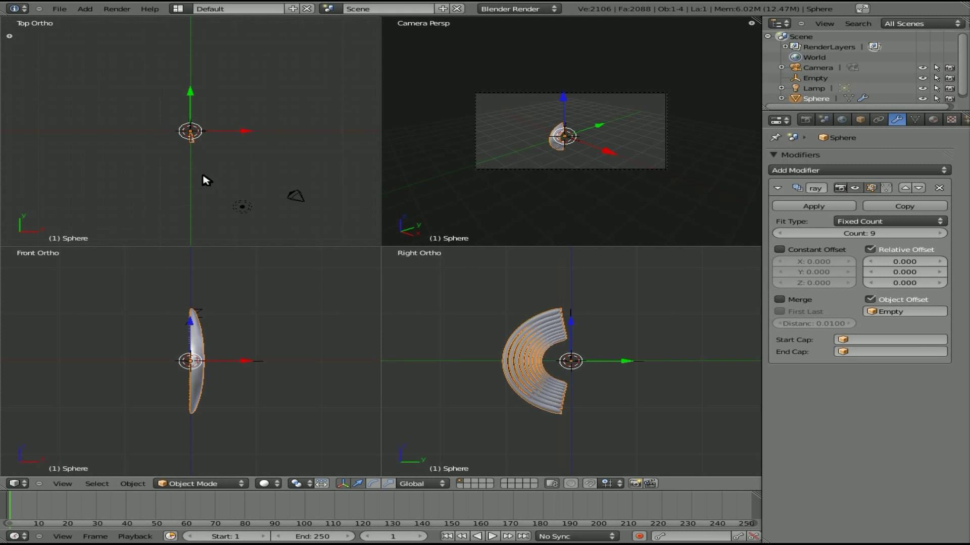
Add a plane via search, scale it up hugely and lower it along Z beneath the strips.
key("space")
type("plane")
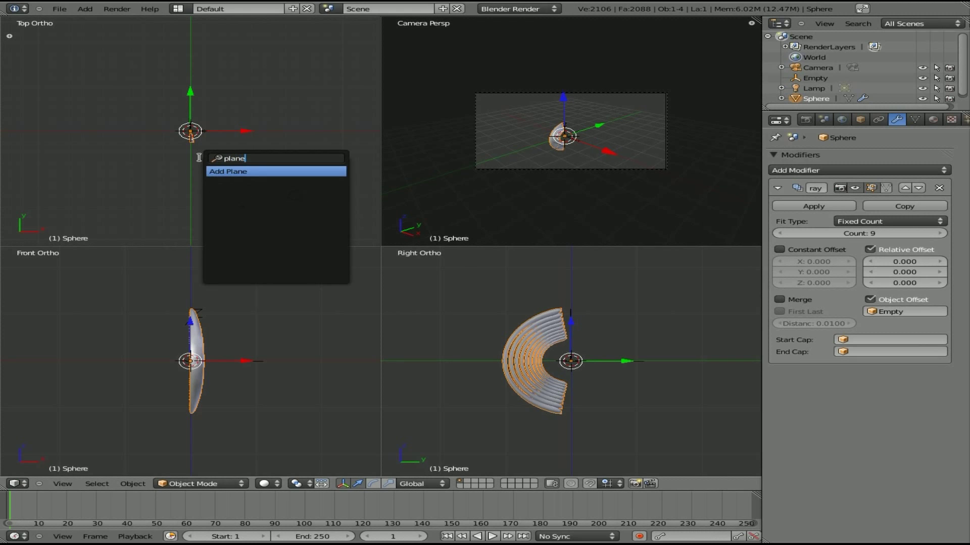
key("Return")
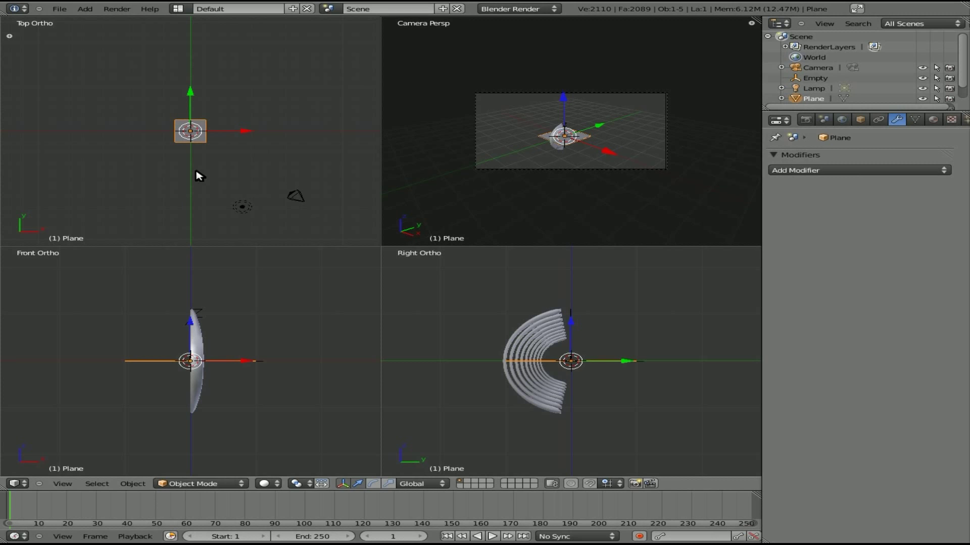
key("s")
left_click(317, 47)
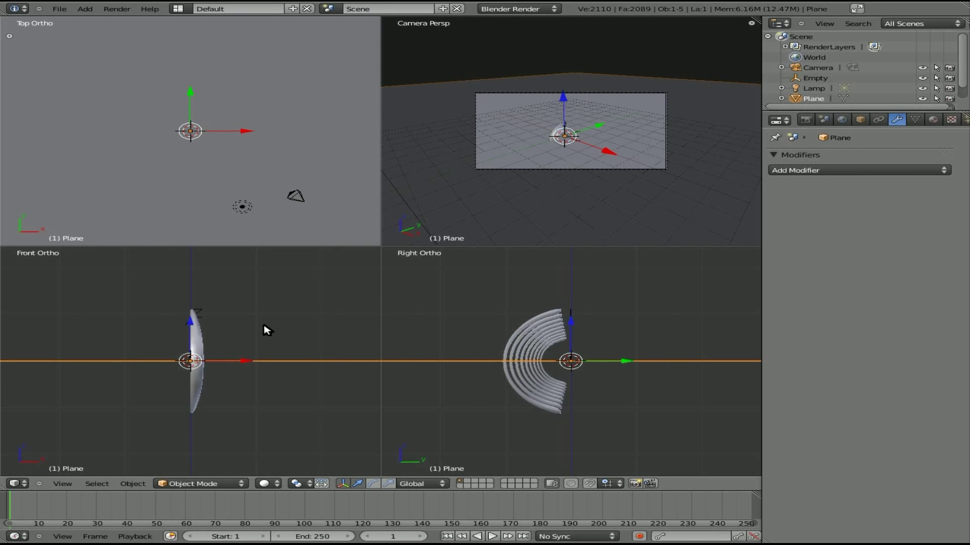
key("g")
key("z")
left_click(260, 385)
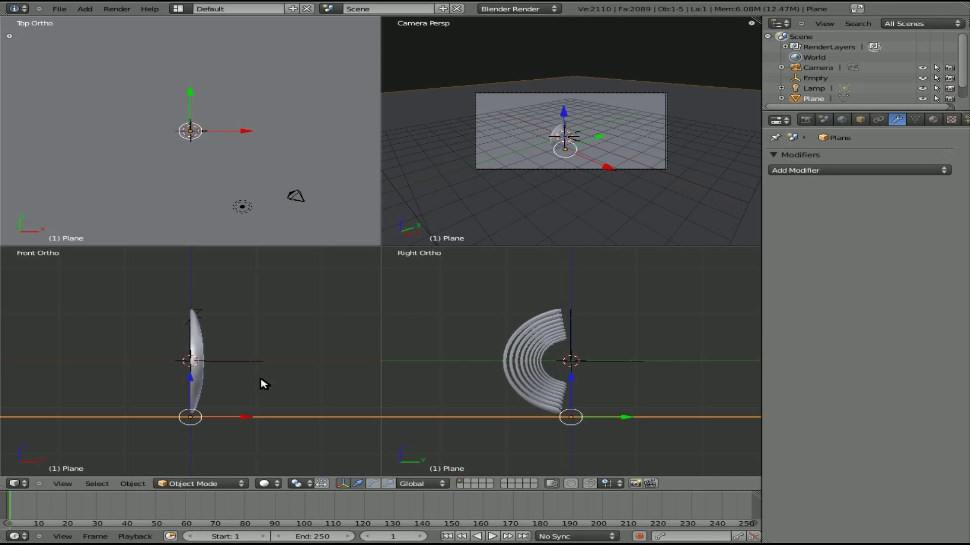
Make the lamp an Area light with energy 0.25.
right_click(250, 204)
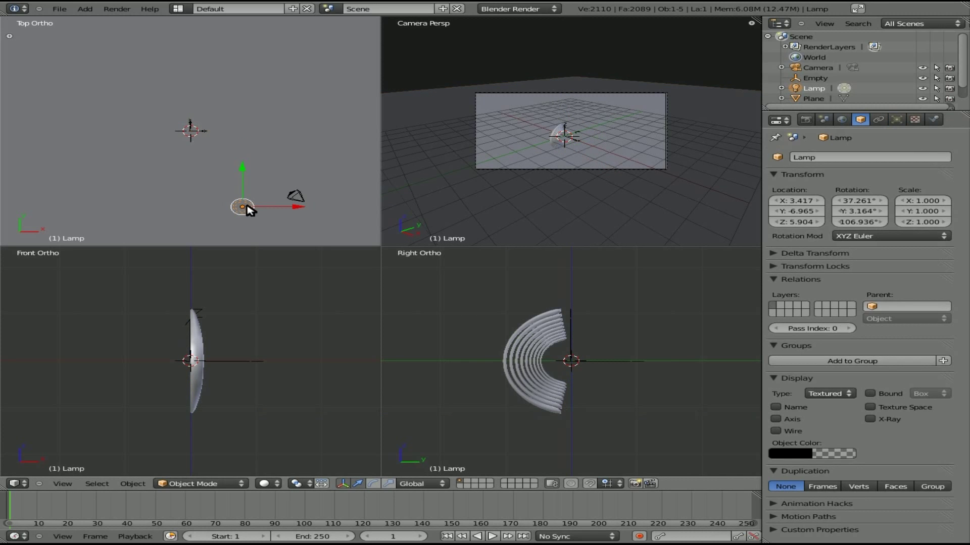
left_click(896, 120)
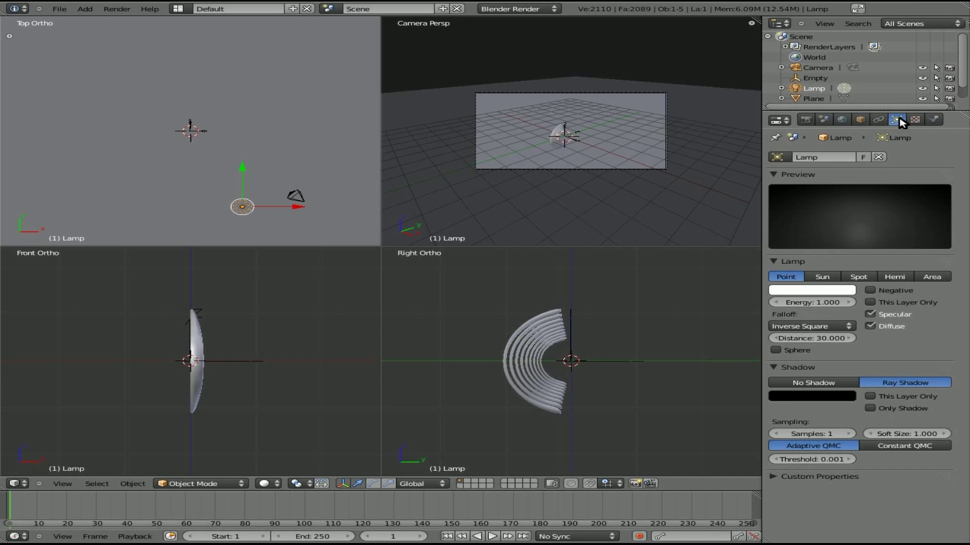
left_click(932, 277)
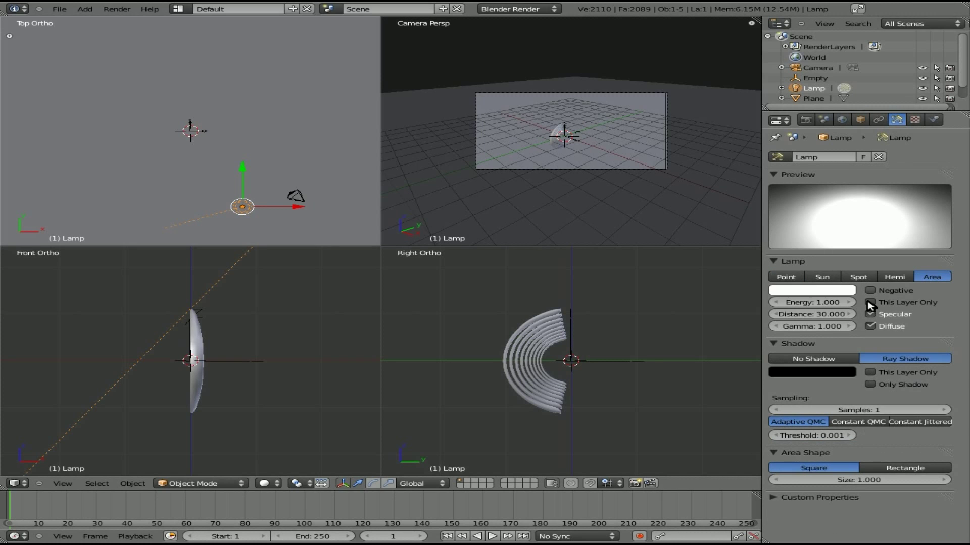
left_click(841, 303)
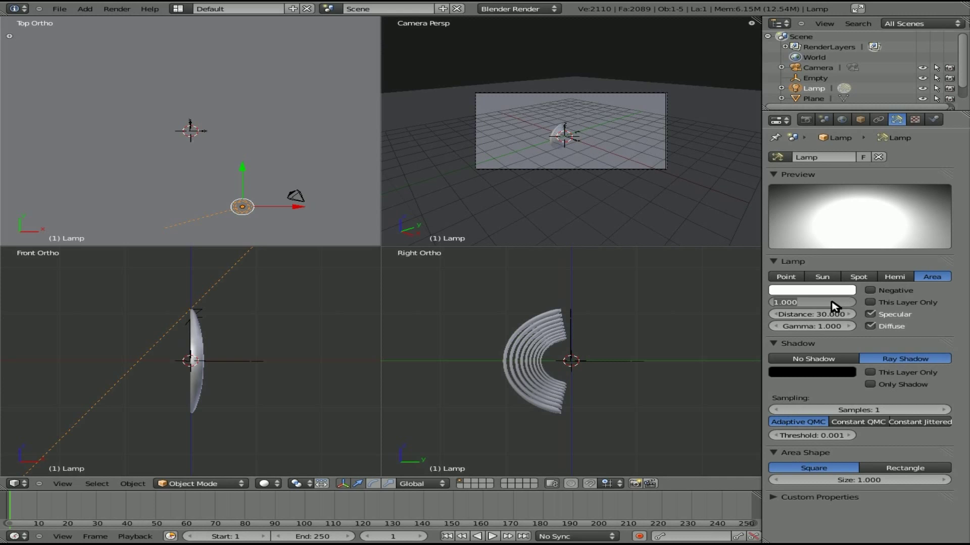
type(".25")
key("Return")
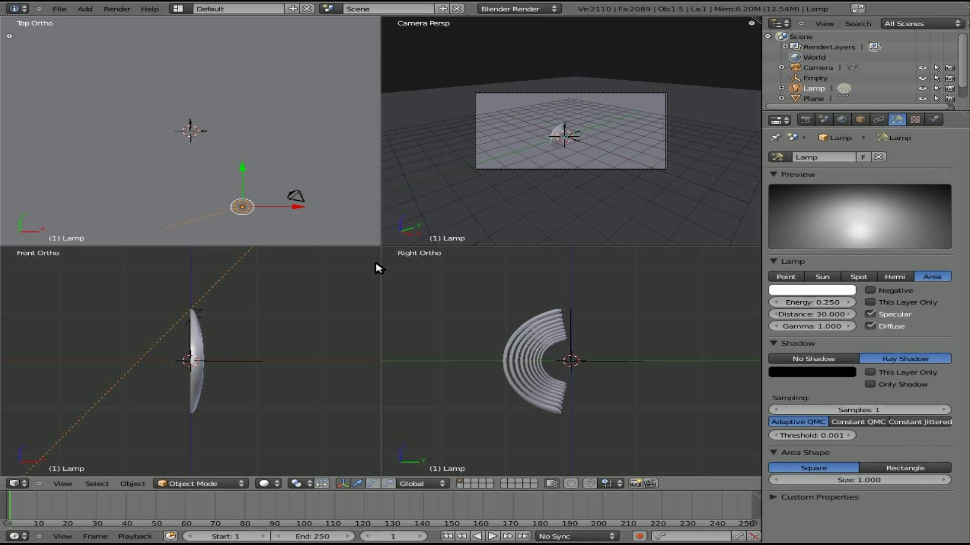
Rotate the lamp so it aims at the Empty.
key("r")
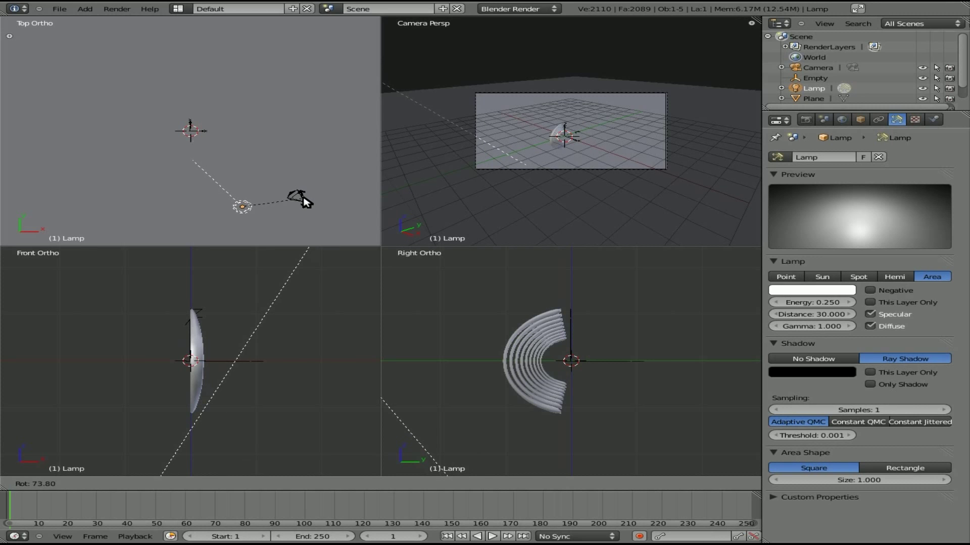
left_click(303, 201)
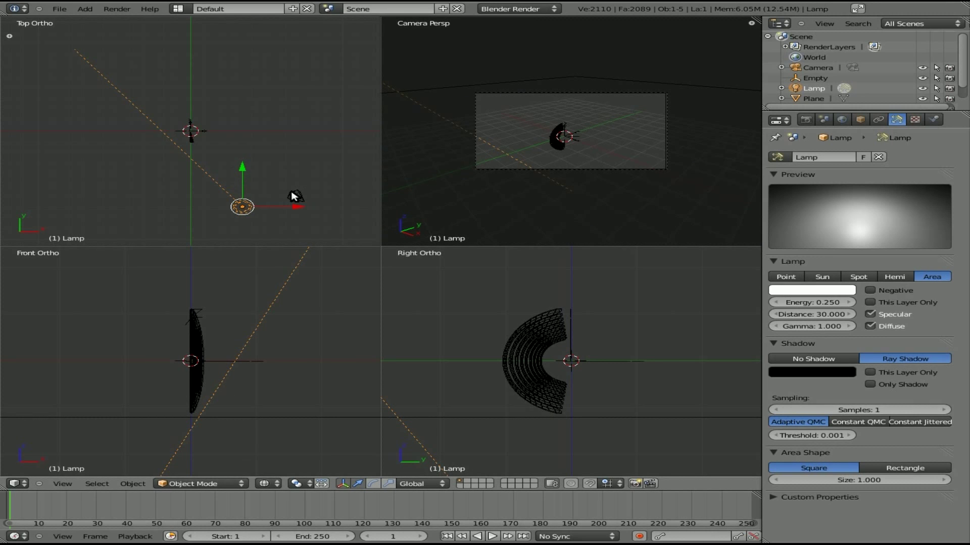
key("r")
left_click(296, 208)
key("r")
left_click(641, 304)
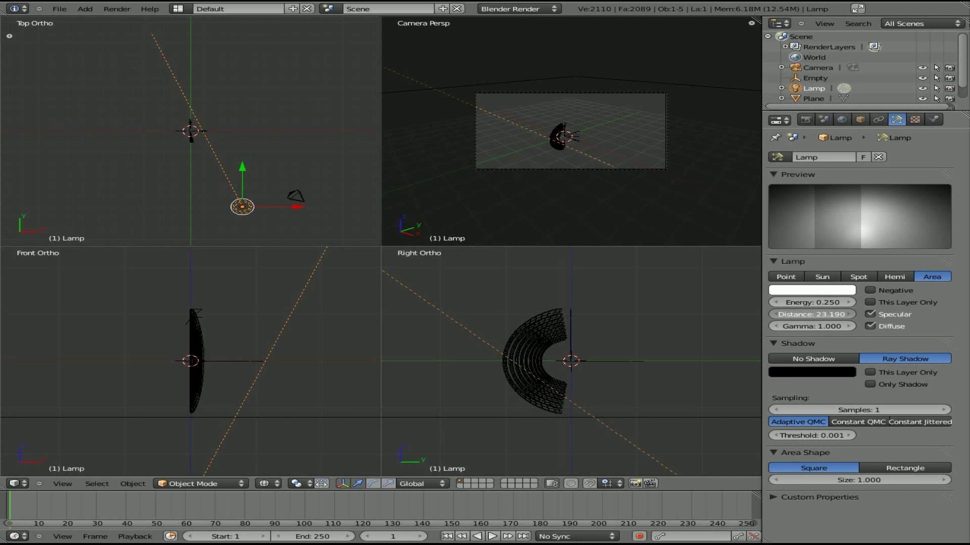
Set the lamp's distance to 8.44 and its area size to 3.078.
left_click_drag(811, 314, 767, 314)
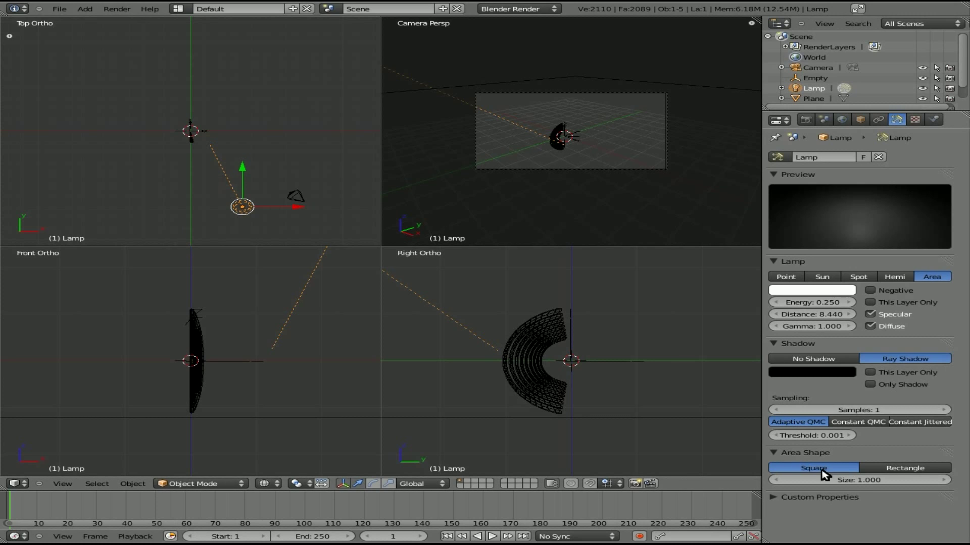
left_click_drag(824, 479, 838, 479)
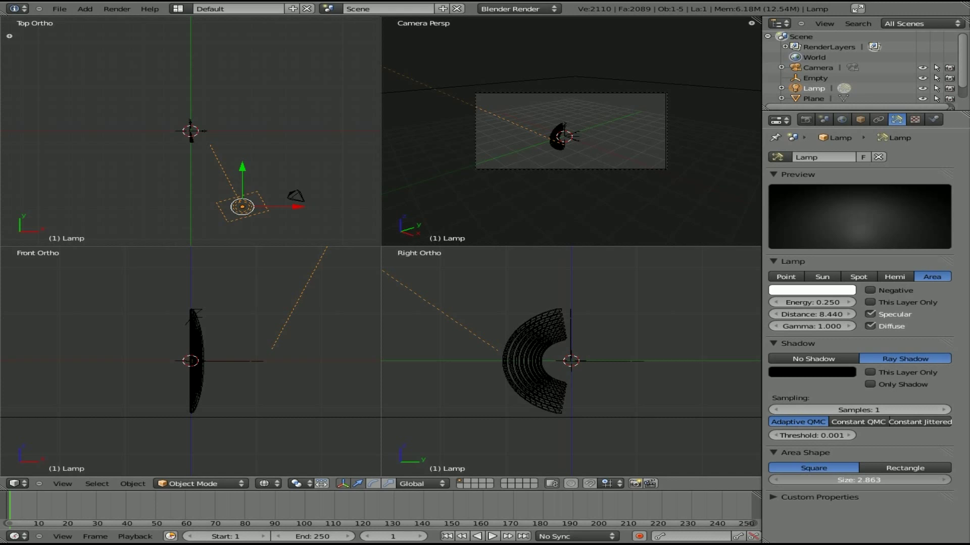
left_click_drag(857, 481, 860, 481)
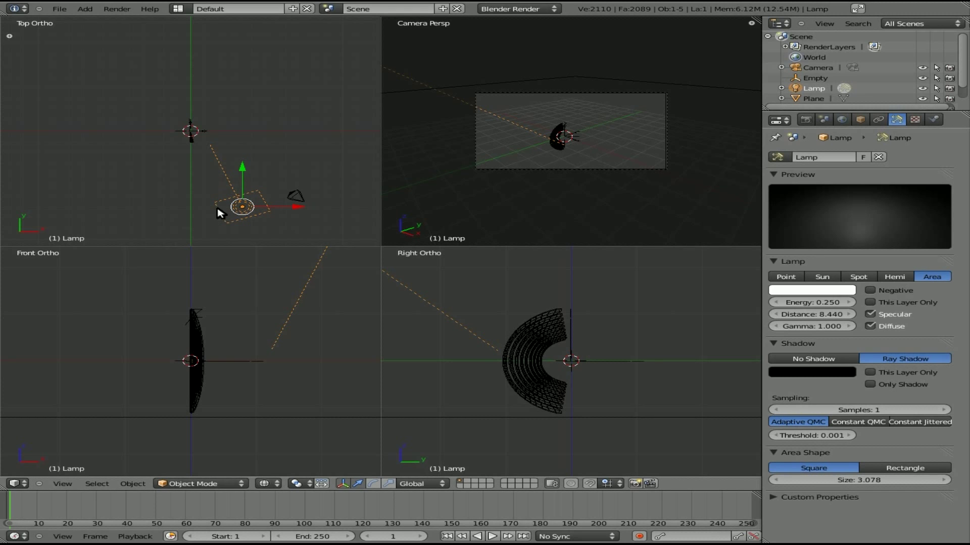
Duplicate the lamp as Lamp.001, then place and rotate the copy.
key("shift+d")
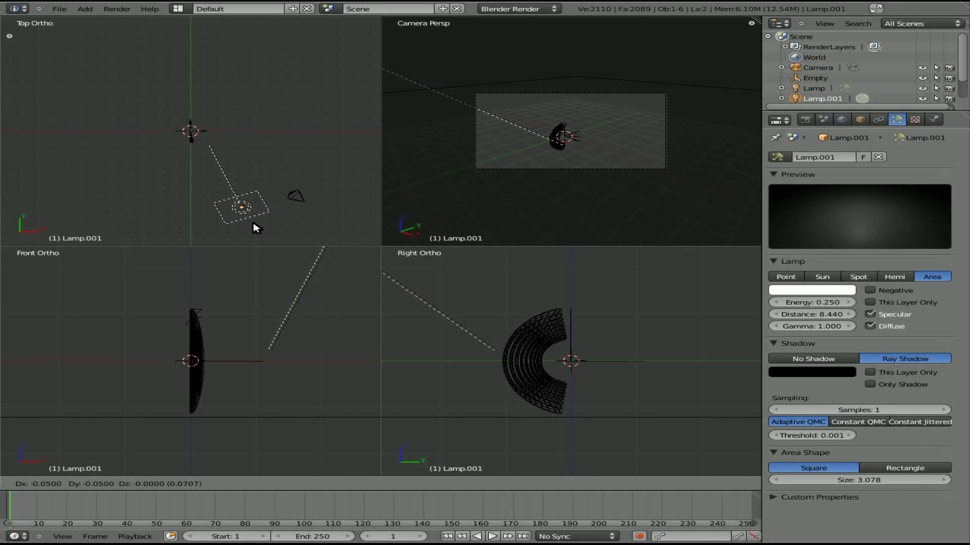
left_click(183, 241)
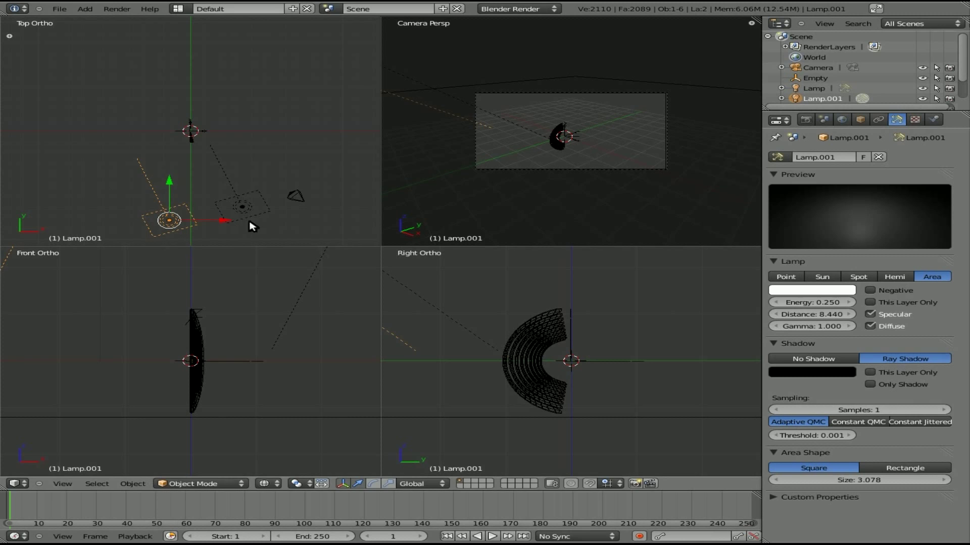
key("r")
left_click(302, 54)
Move Lamp.001 further left, angle it at the sculpture, and test-render the lighting.
key("g")
left_click(247, 43)
key("r")
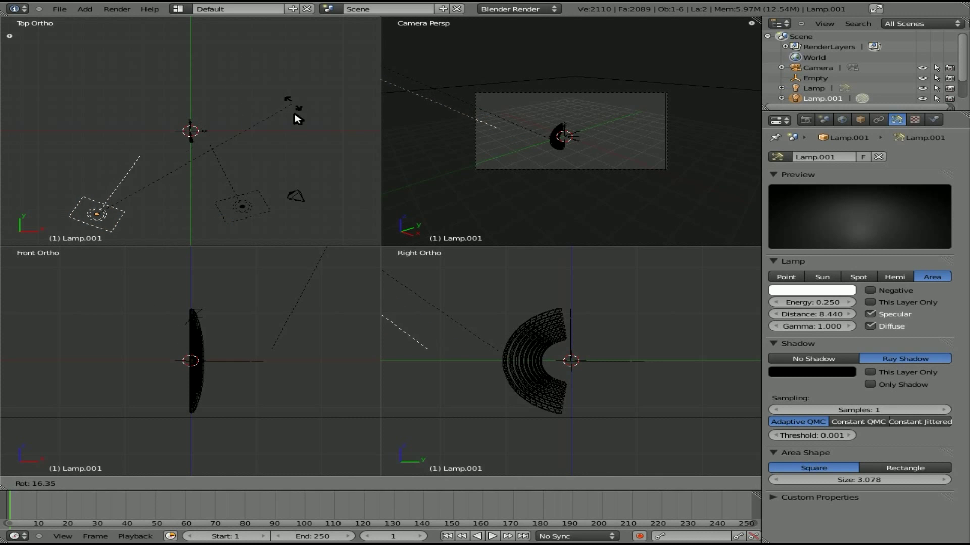
left_click(297, 146)
key("F12")
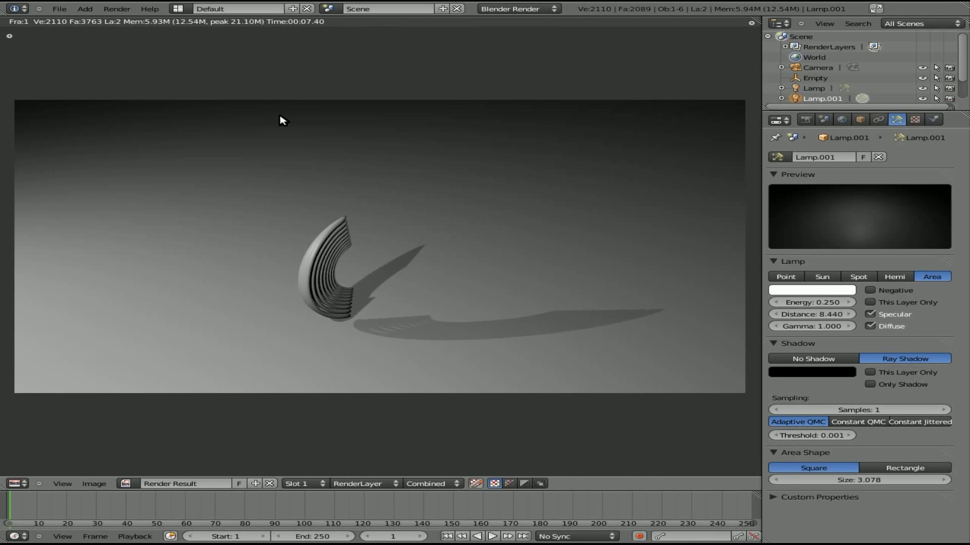
key("Escape")
Rotate the Empty about 770° to fan the nested bands into a radial burst.
scroll(211, 153, "up", 5)
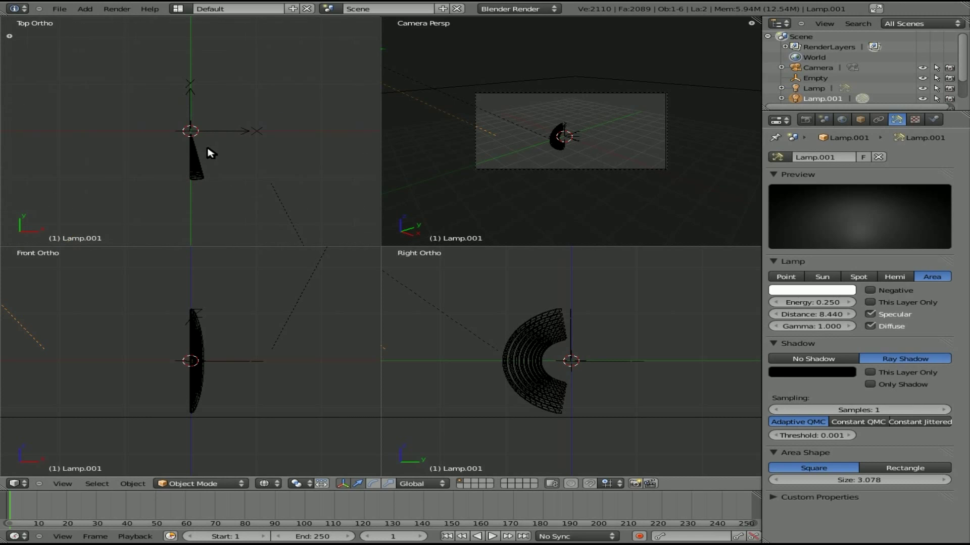
right_click(234, 131)
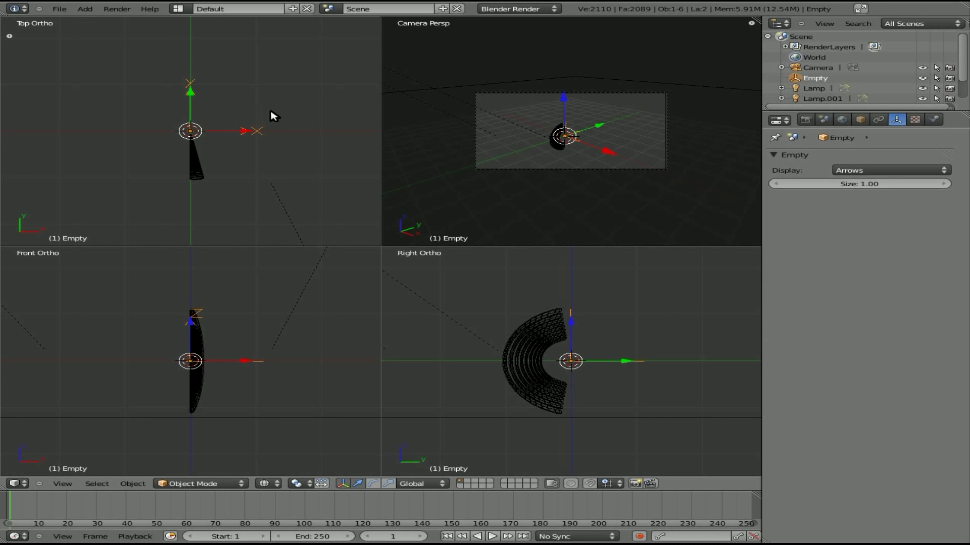
key("r")
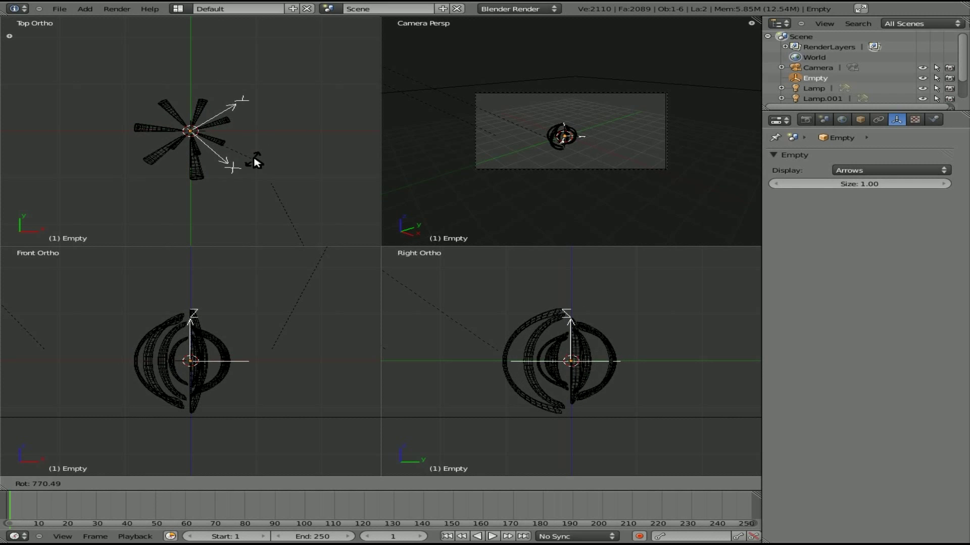
Render the fanned-out strips, then rotate the Empty again and re-render the reshaped sculpture.
left_click(271, 144)
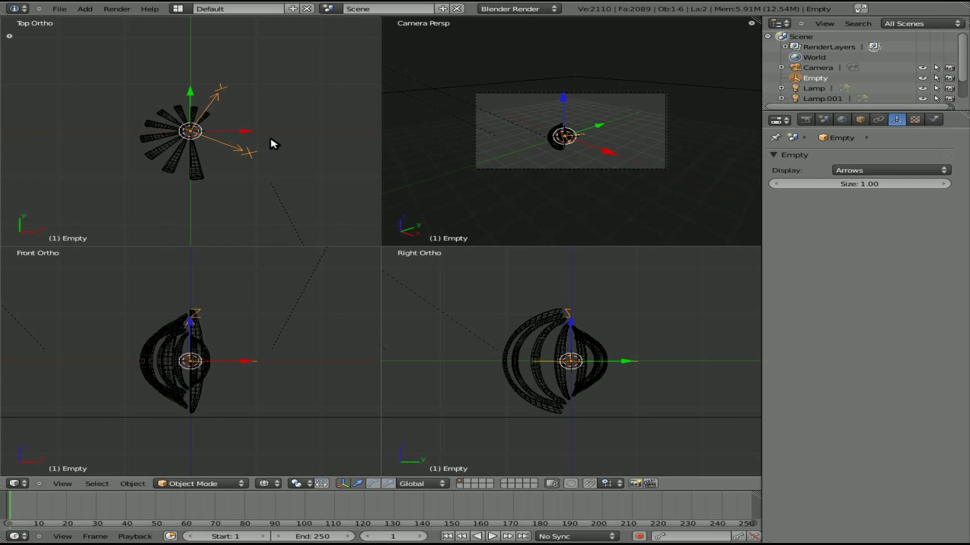
key("F12")
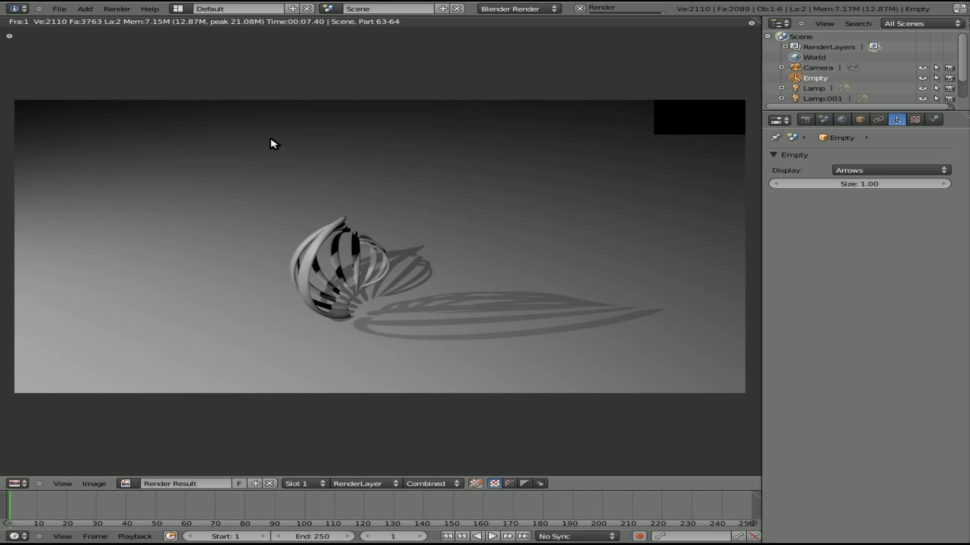
key("Escape")
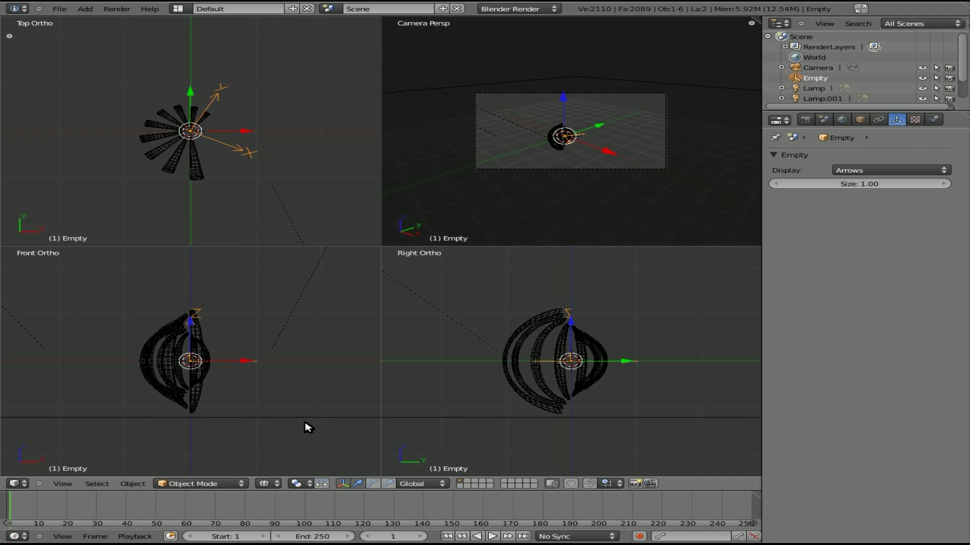
key("r")
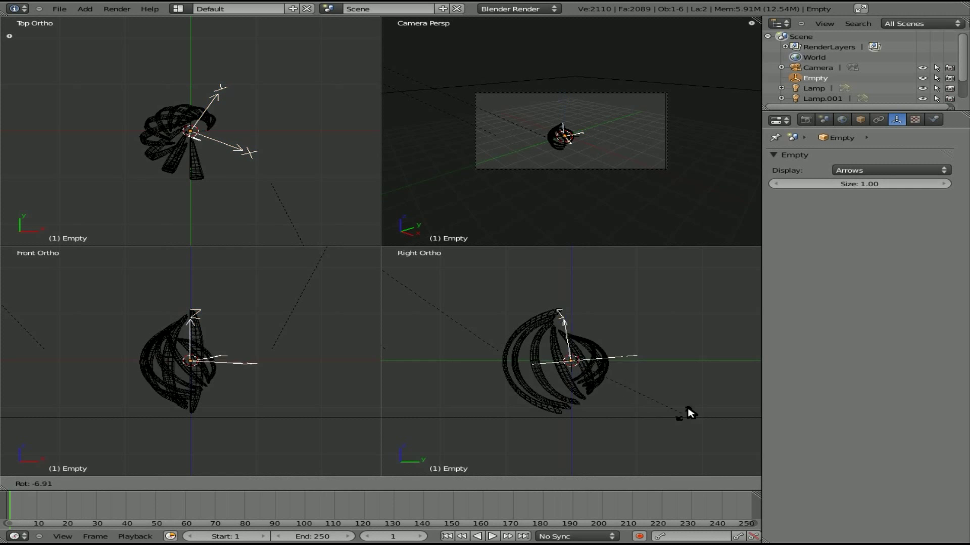
left_click(598, 290)
key("F12")
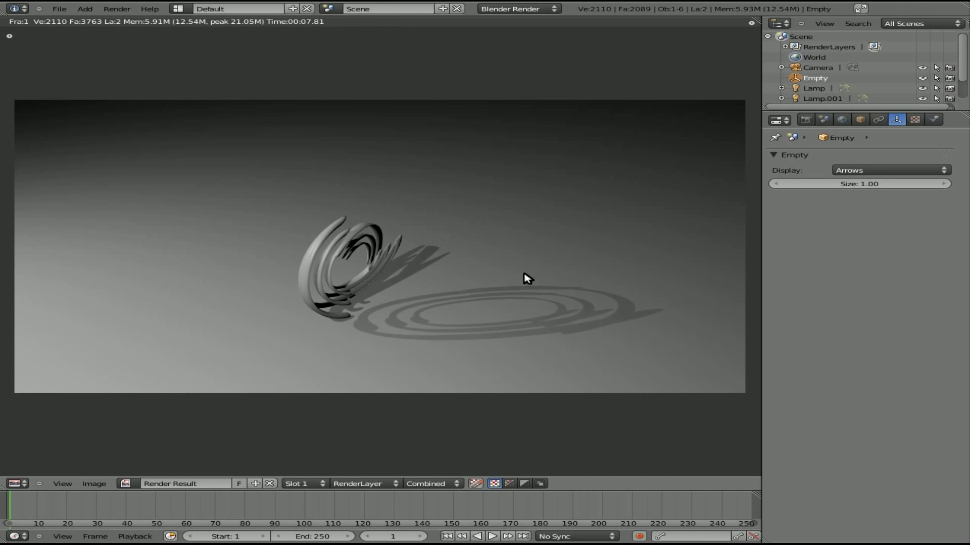
key("Escape")
Shift the Empty along X, then re-rotate it into a claw-like fan, rendering each version.
key("g")
left_click(262, 183)
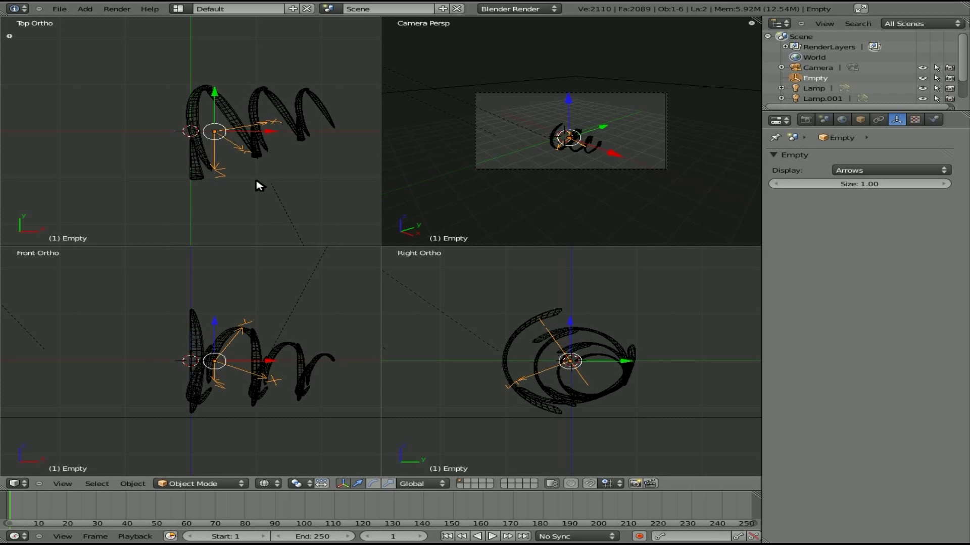
key("F12")
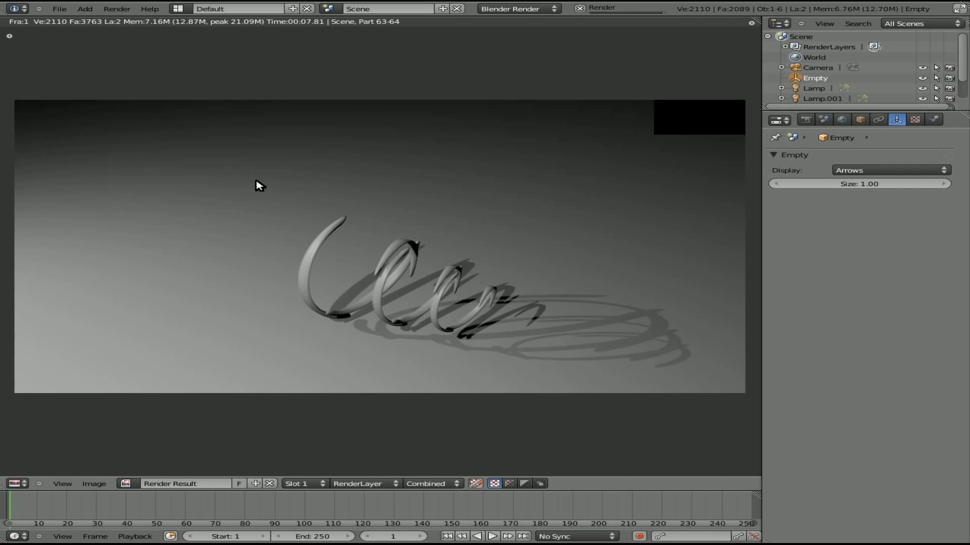
key("Escape")
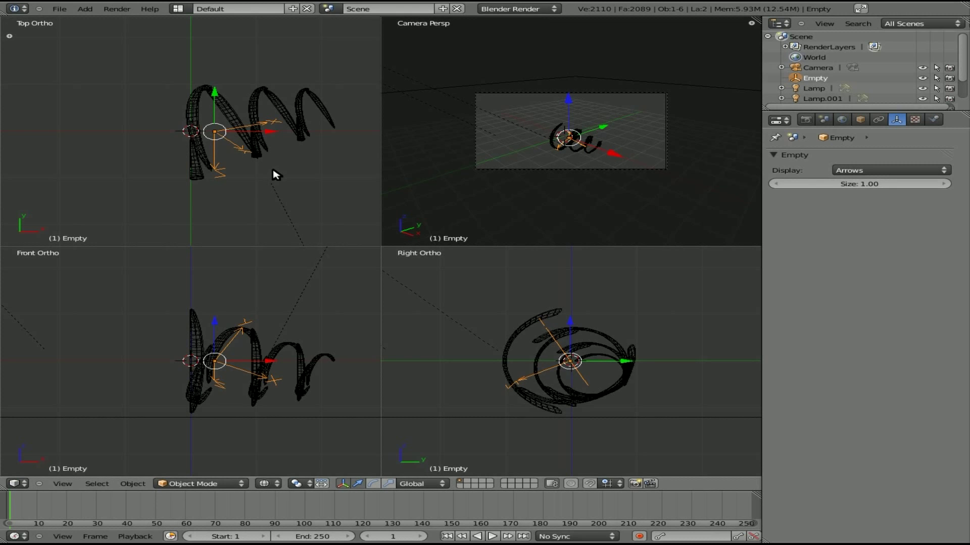
key("r")
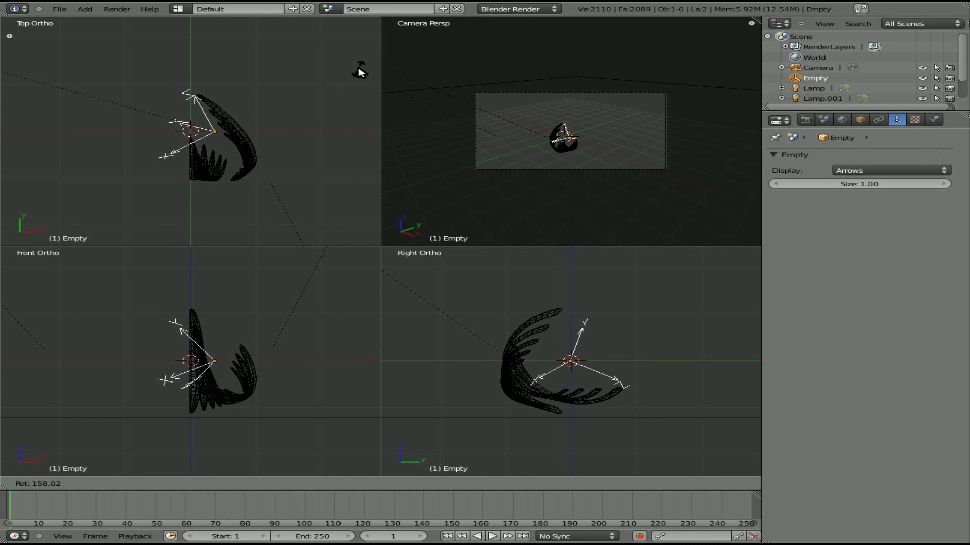
left_click(359, 45)
key("F12")
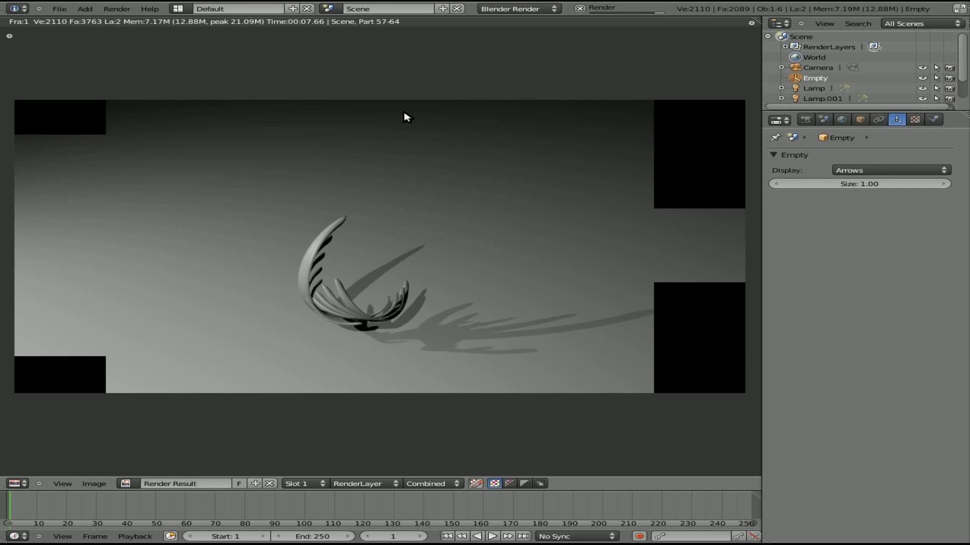
key("Escape")
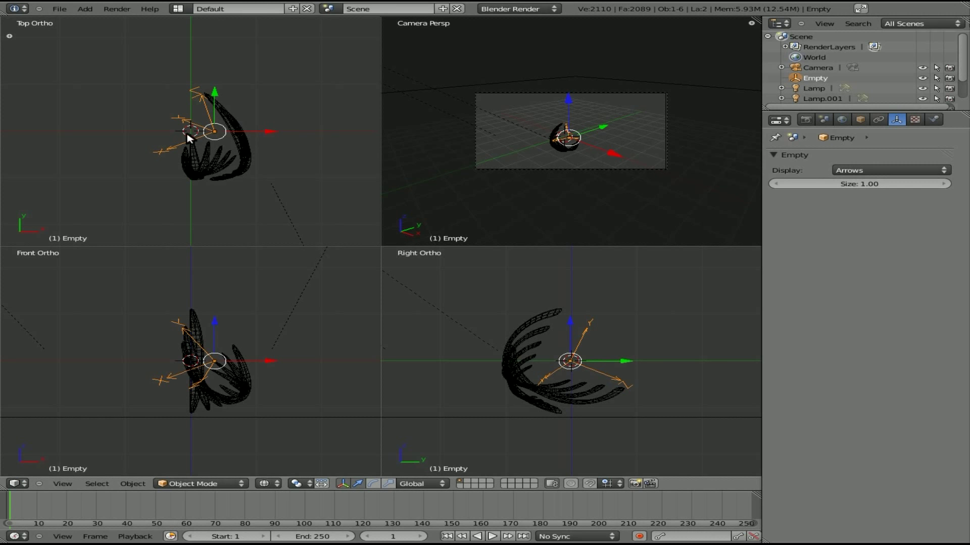
Duplicate the Sphere strip's Array modifier with Copy.
right_click(206, 163)
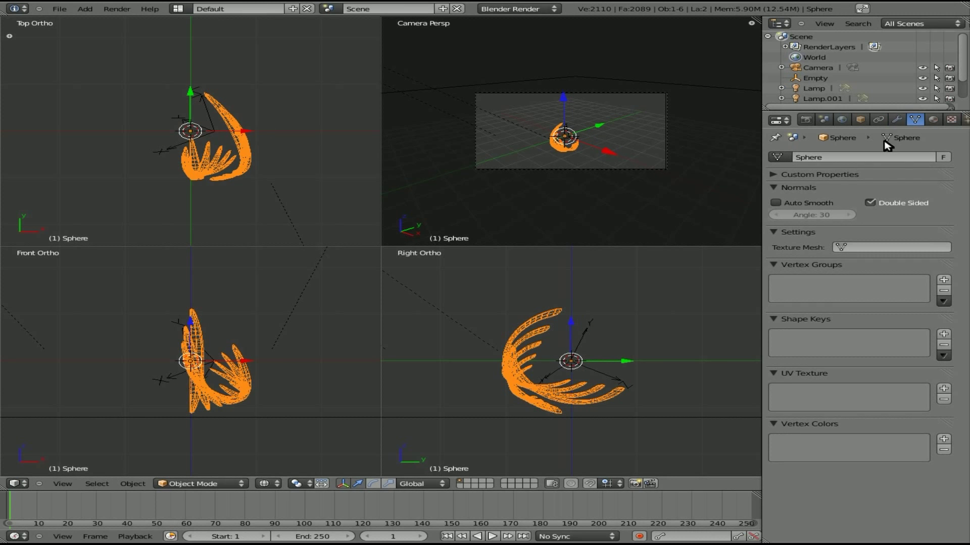
left_click(897, 120)
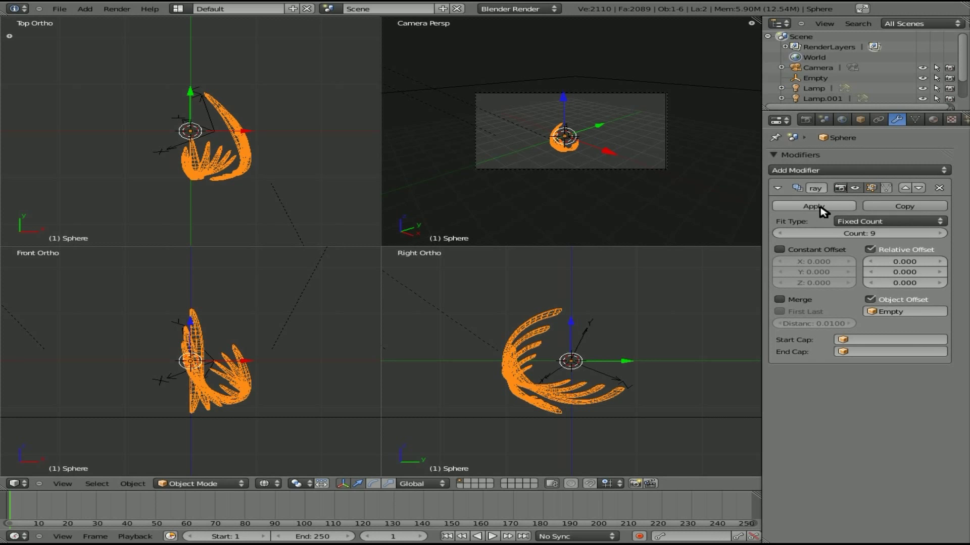
left_click(919, 207)
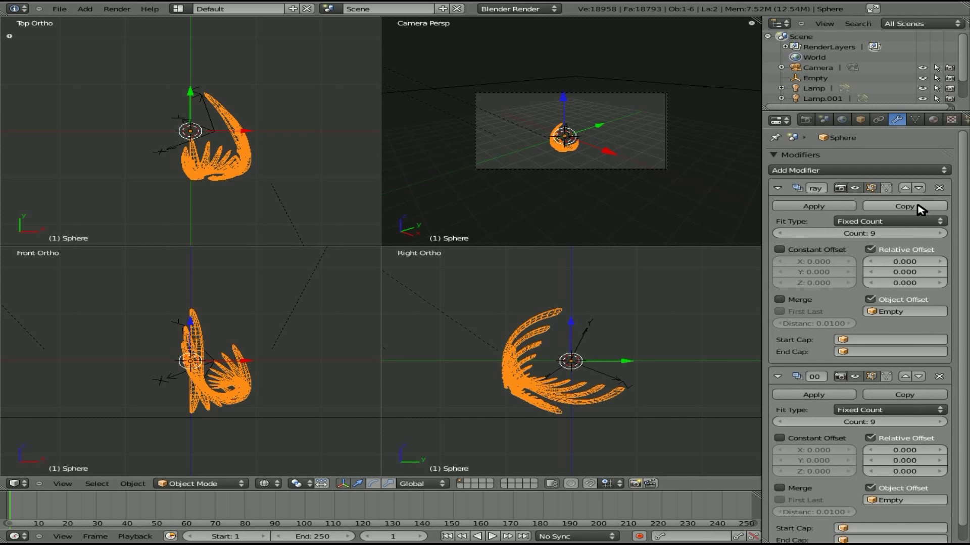
Move the Empty to a new position and render the camera view.
right_click(206, 142)
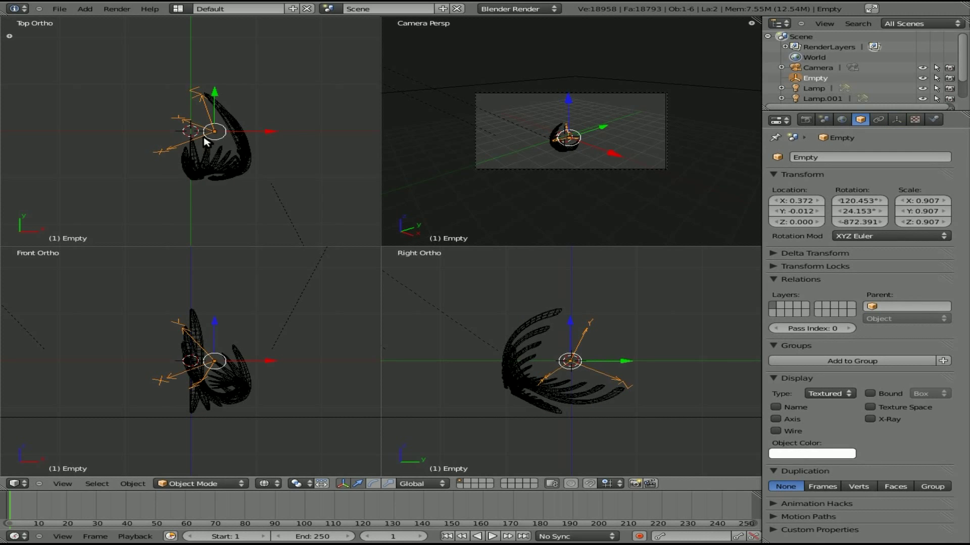
key("g")
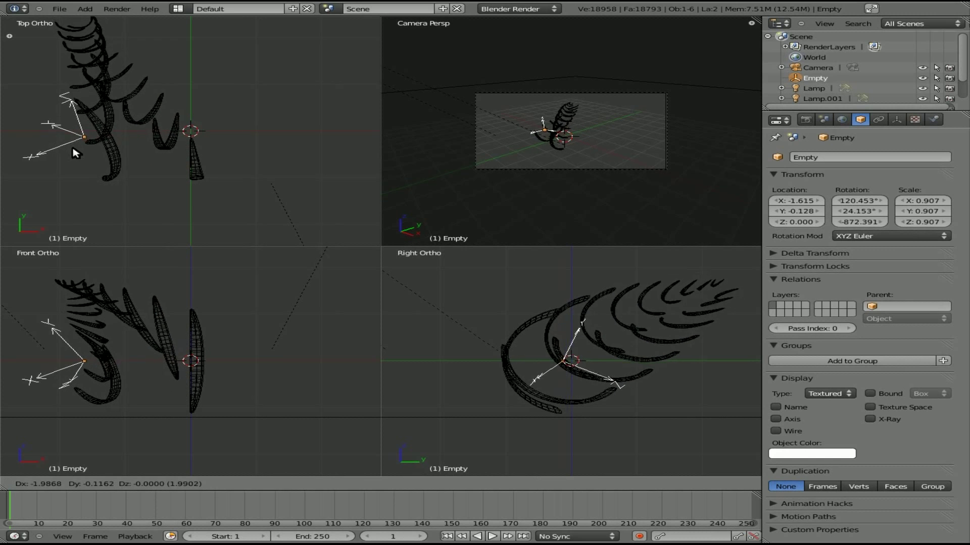
left_click(73, 168)
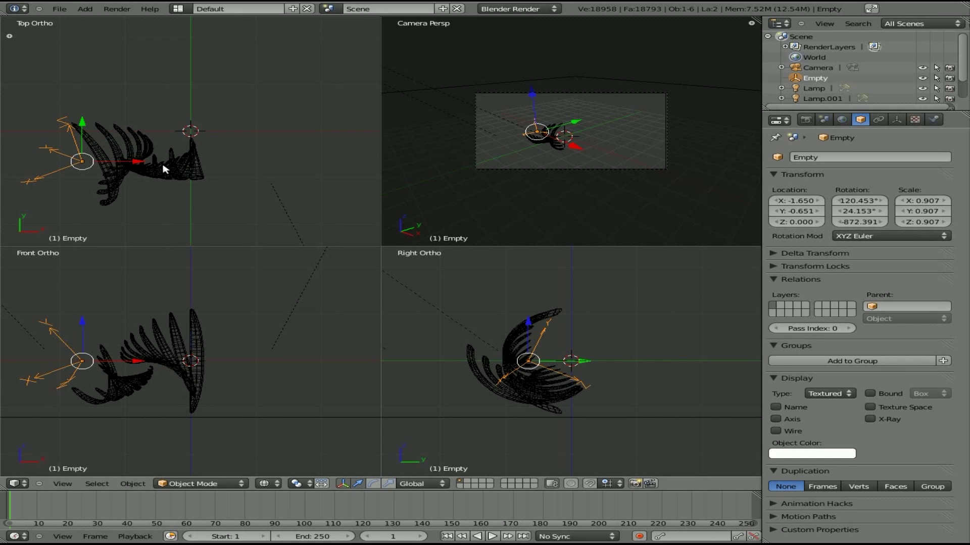
key("F12")
Set the first array's relative X offset to 0 and the second array's to 1.000.
right_click(524, 334)
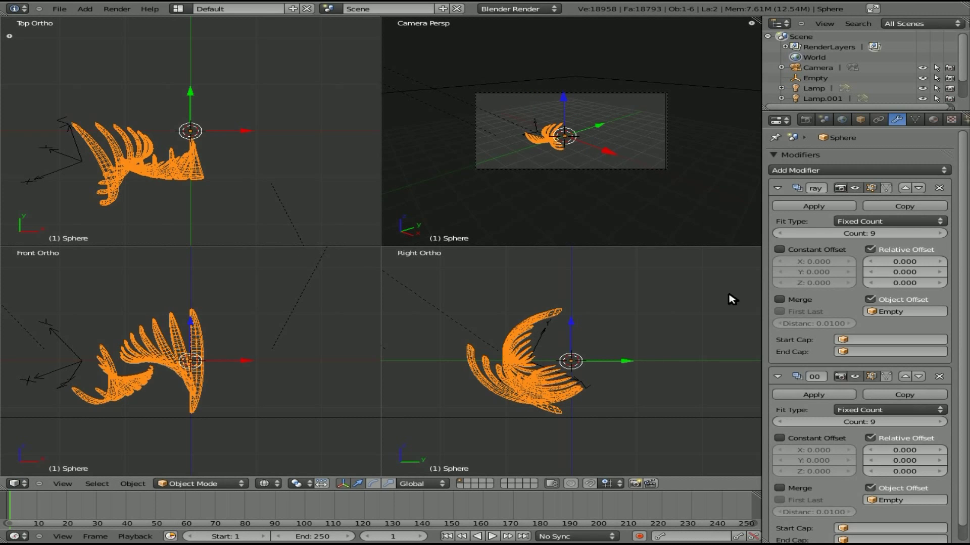
left_click(940, 262)
left_click(940, 261)
left_click(940, 261)
left_click(940, 262)
left_click(941, 262)
left_click(940, 262)
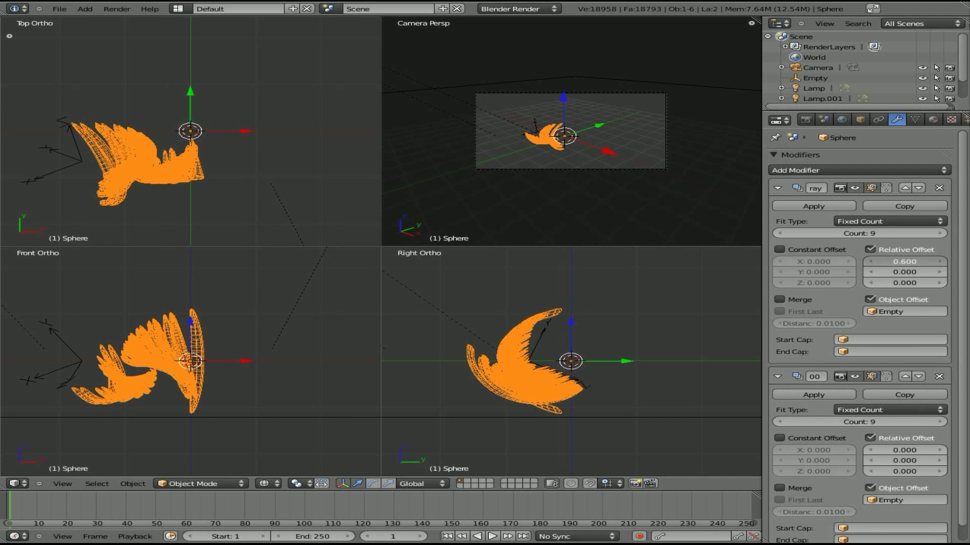
left_click(940, 261)
left_click(940, 262)
left_click(940, 262)
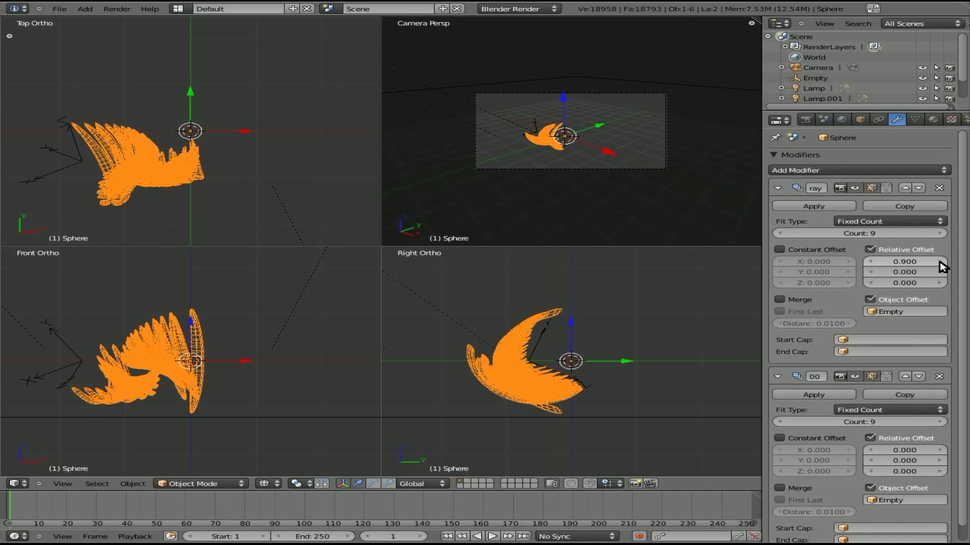
left_click(904, 262)
type("0")
key("Return")
left_click(899, 452)
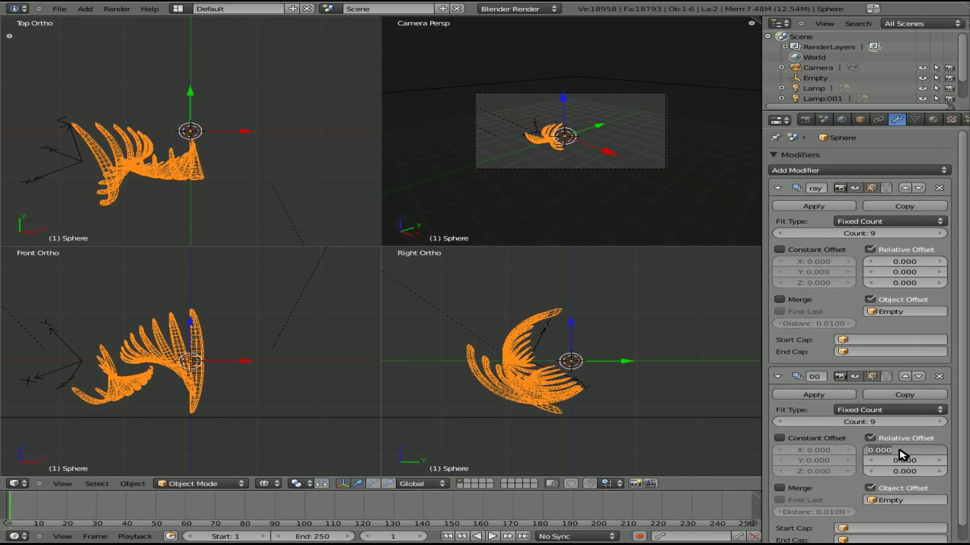
type("1")
key("Return")
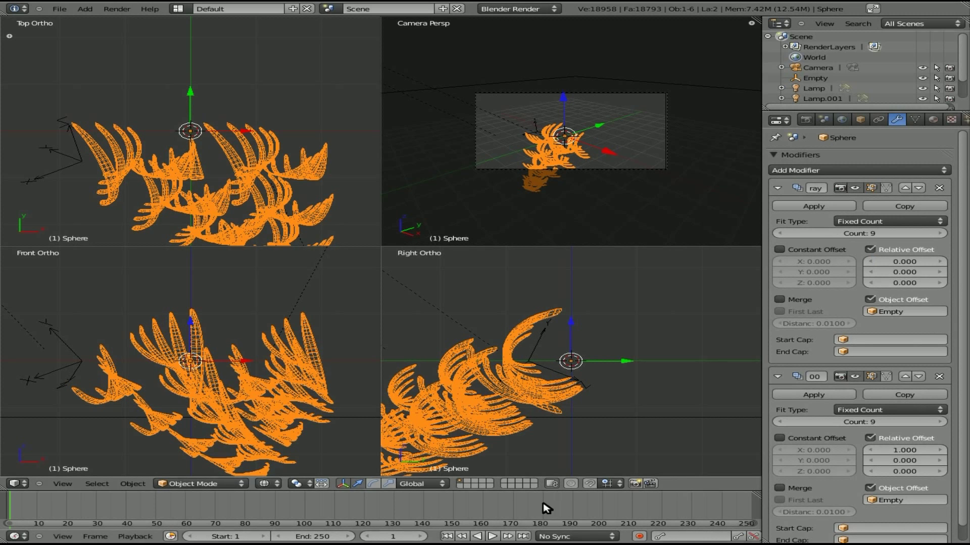
Rotate the Empty into a branching shape and lower the ground plane along Z.
right_click(76, 372)
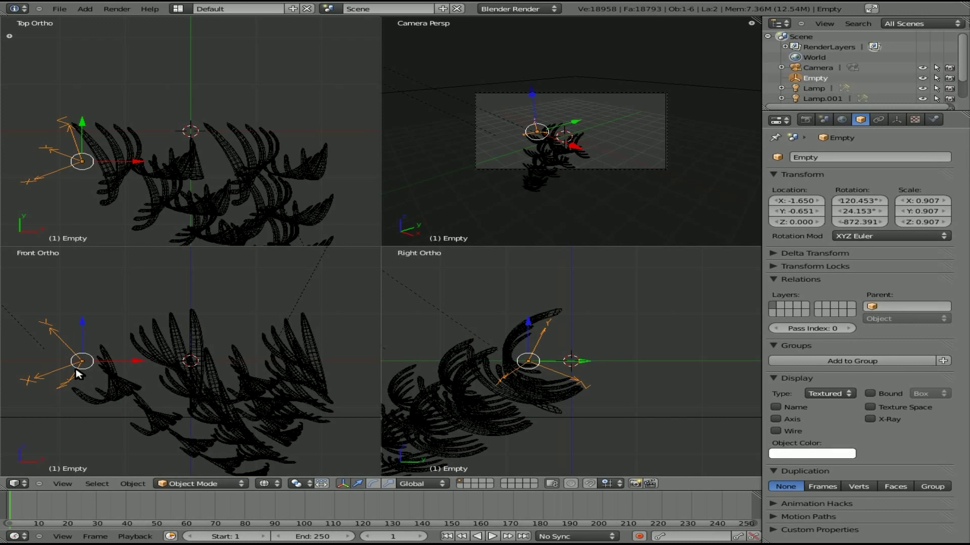
key("r")
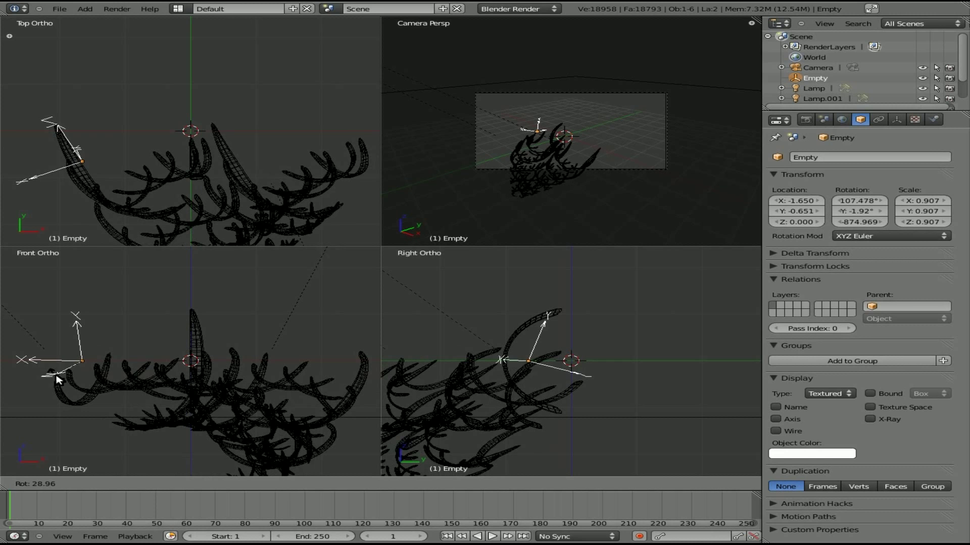
left_click(57, 379)
right_click(371, 429)
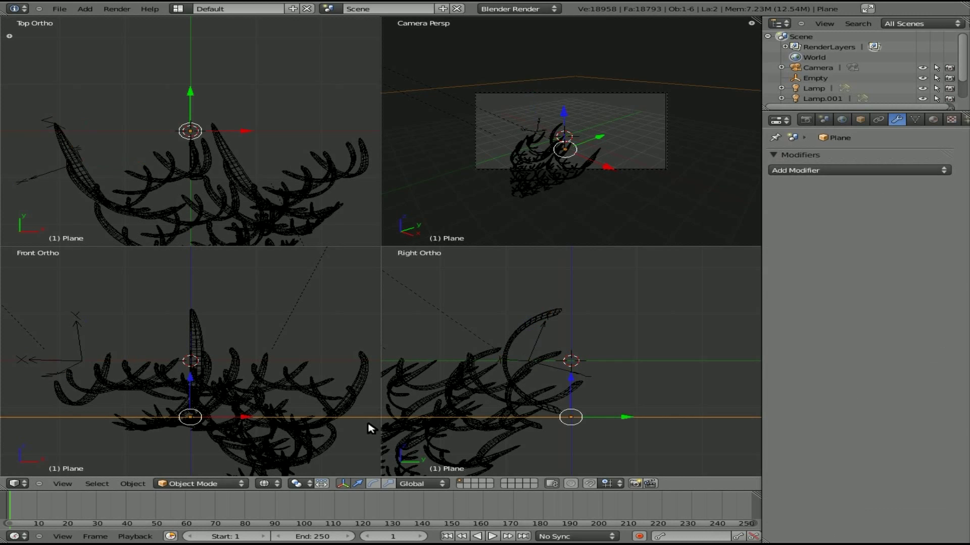
scroll(371, 428, "down", 4)
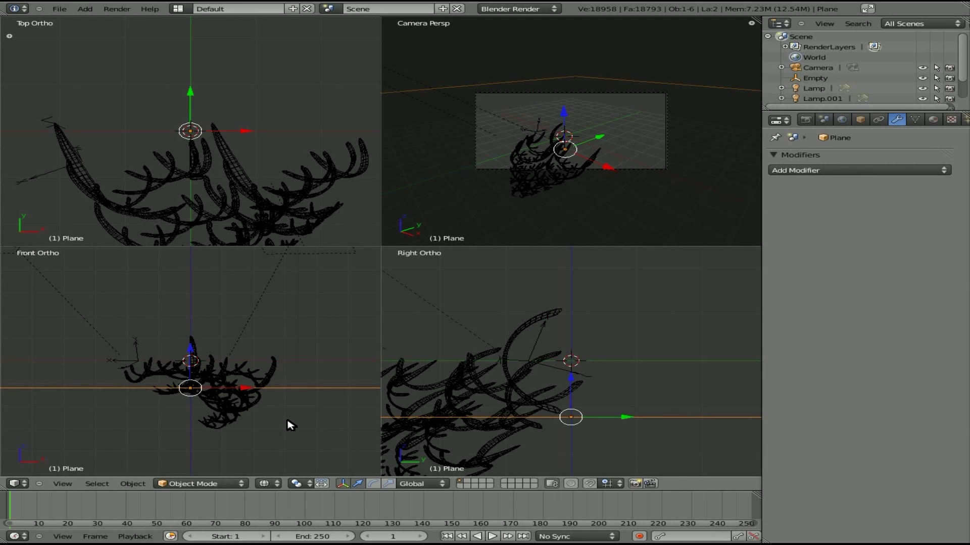
key("g")
key("z")
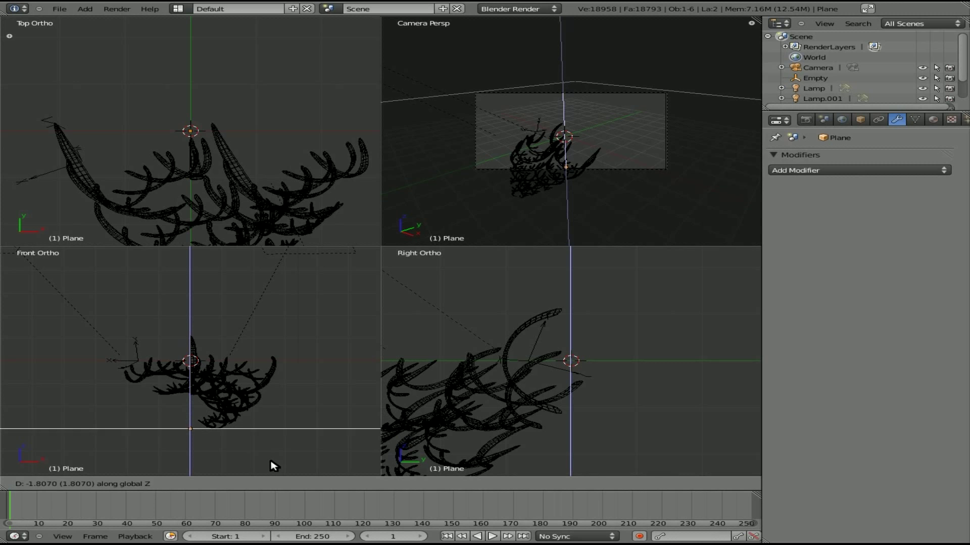
left_click(273, 465)
Reposition the camera to frame the thicket and render the sculpture.
right_click(621, 174)
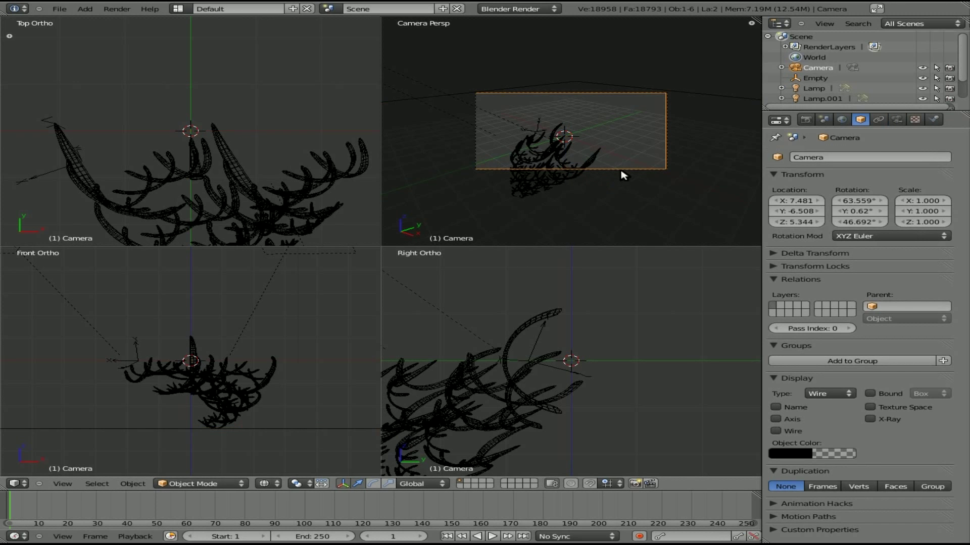
key("g")
left_click(596, 221)
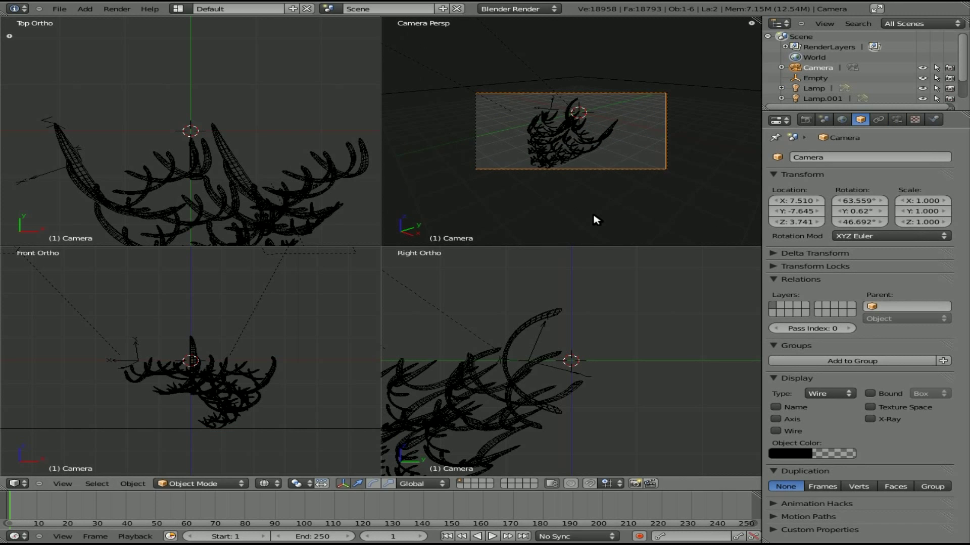
key("F12")
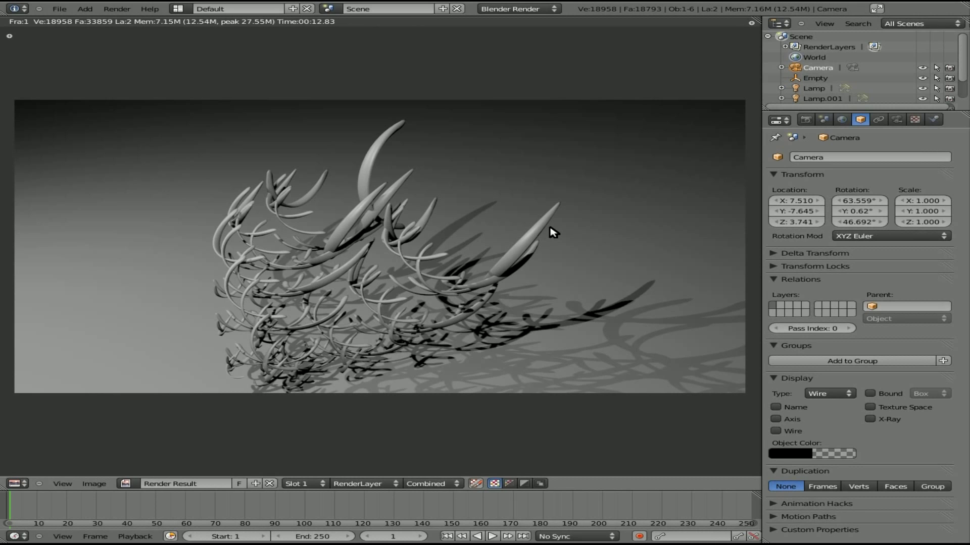
Leave the render and reload the default startup scene with Ctrl+N.
key("Escape")
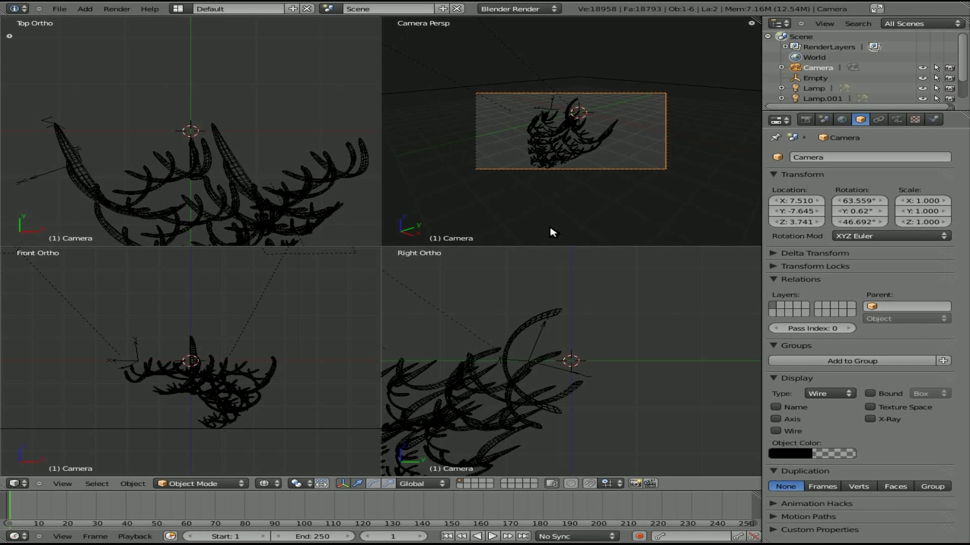
key("ctrl+n")
left_click(552, 232)
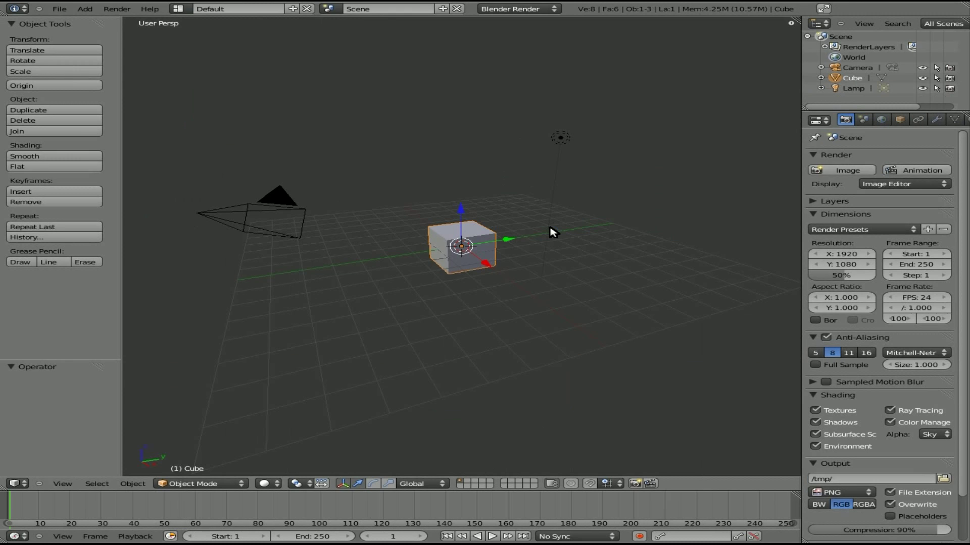
Flatten the cube along Z into a slab, scale it by 0.770, then 0.748 in X.
key("s")
key("z")
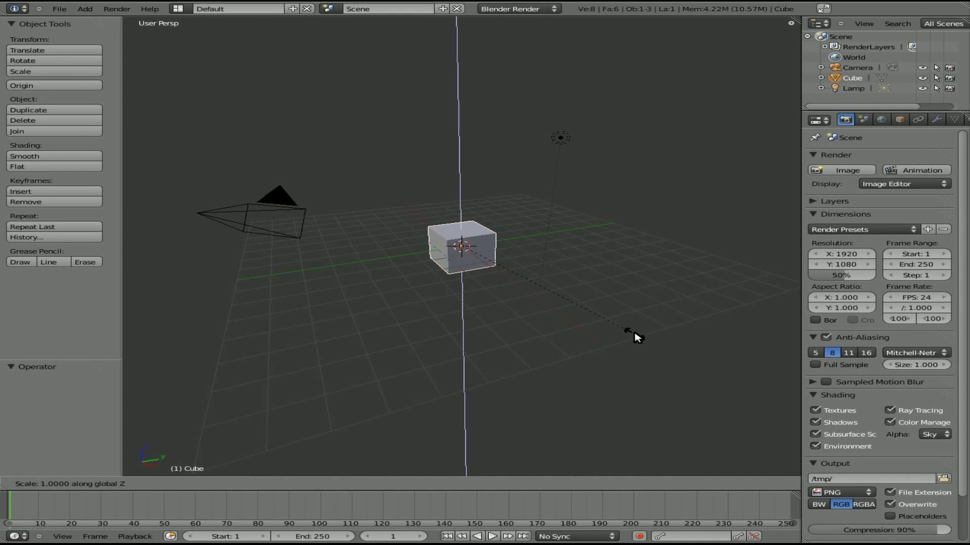
left_click(505, 268)
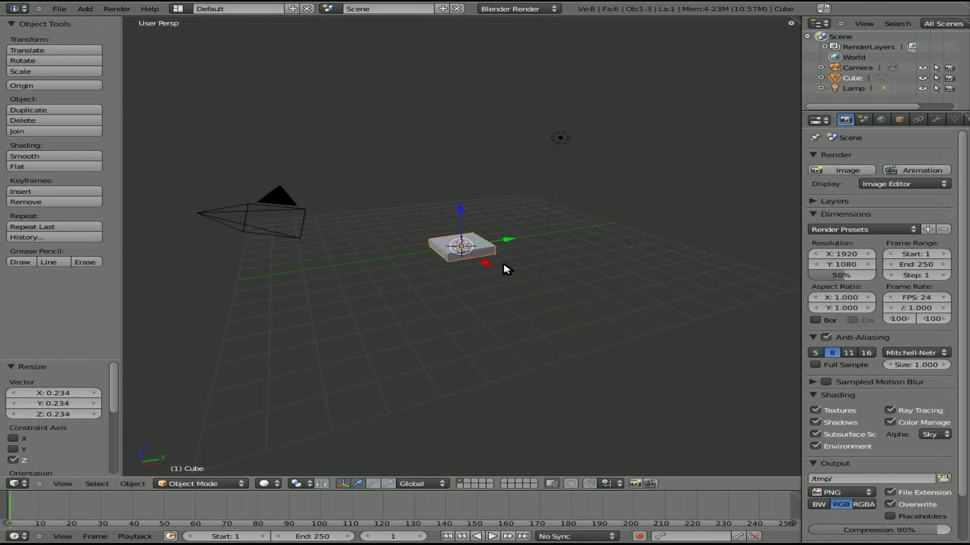
key("s")
left_click(596, 289)
key("s")
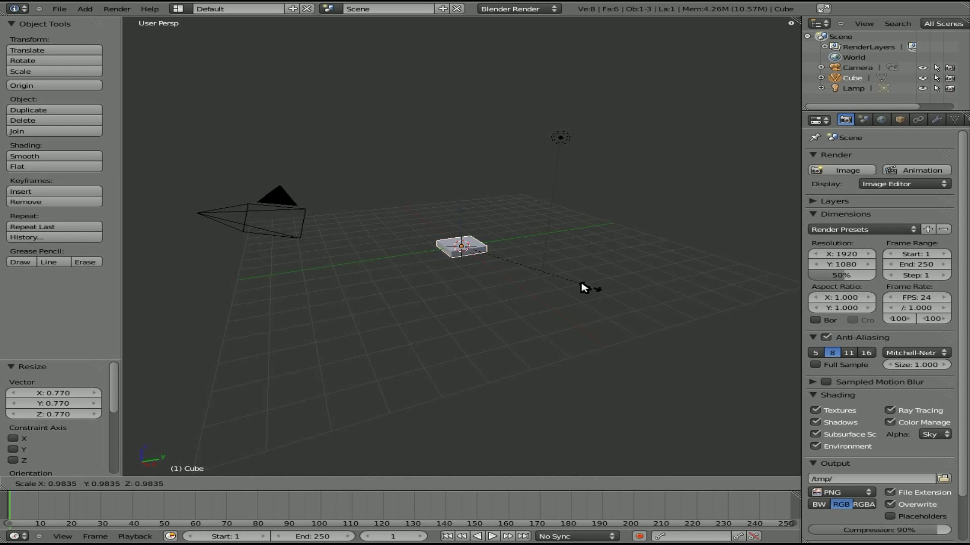
key("x")
left_click(565, 279)
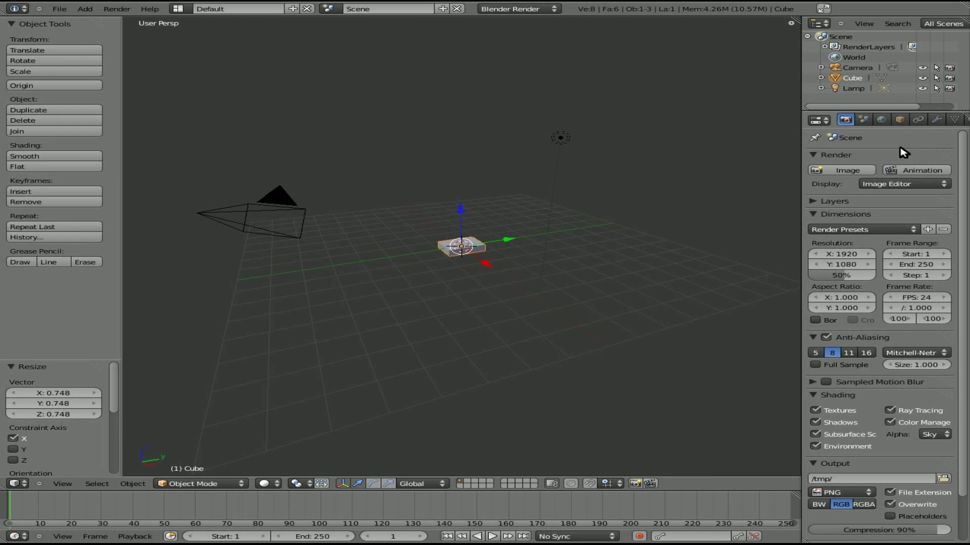
Add an Array modifier with count 6 and relative Z offset 1.000 to form stairs.
left_click(936, 120)
left_click(861, 170)
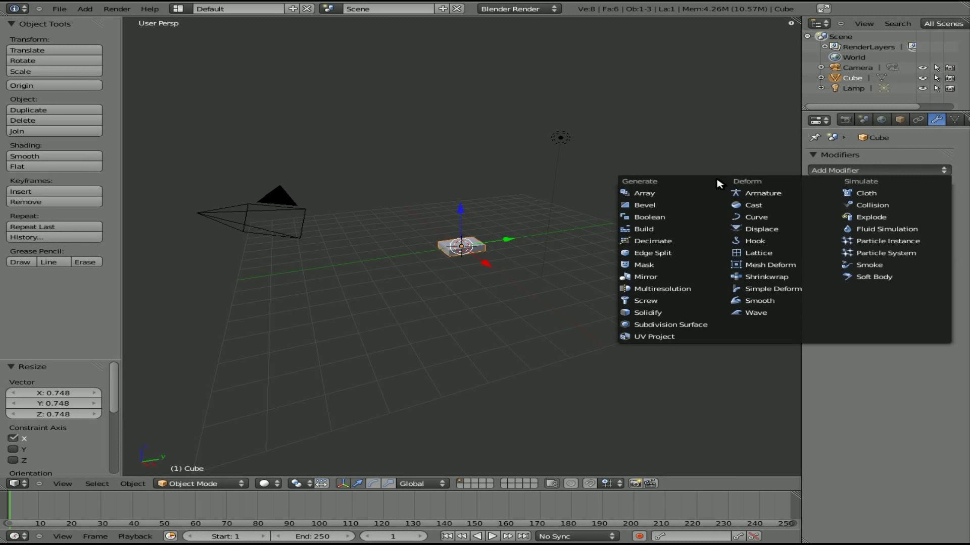
left_click(660, 194)
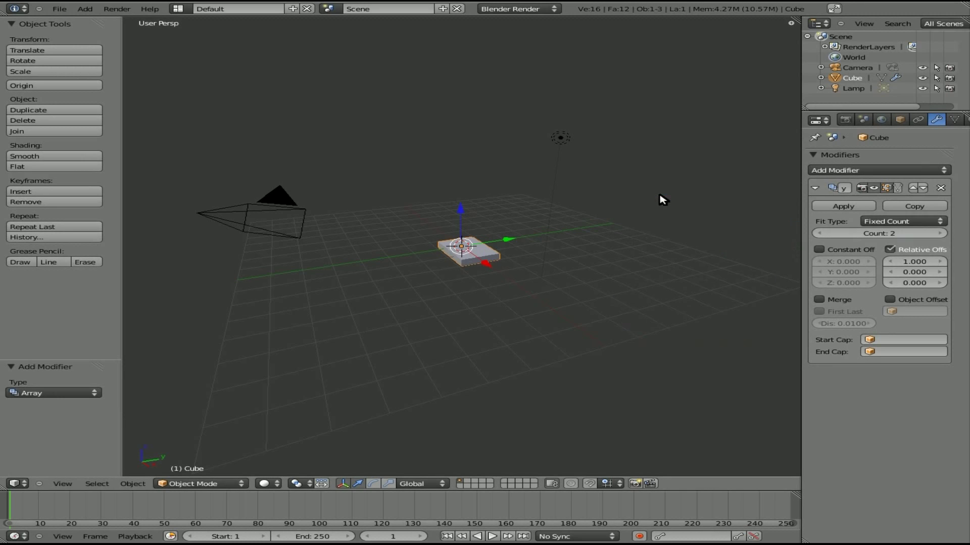
left_click(940, 233)
left_click(940, 233)
left_click(940, 234)
left_click(940, 233)
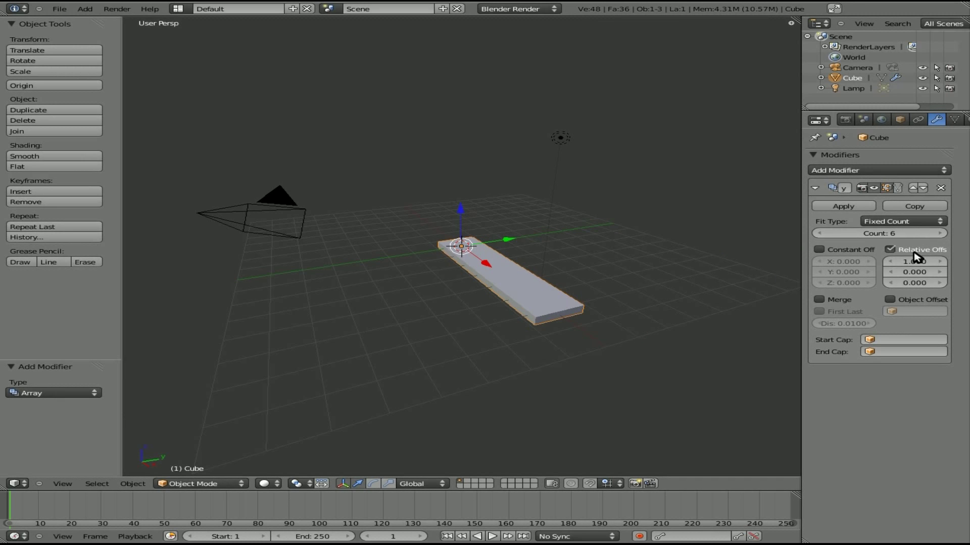
left_click(940, 283)
left_click(940, 283)
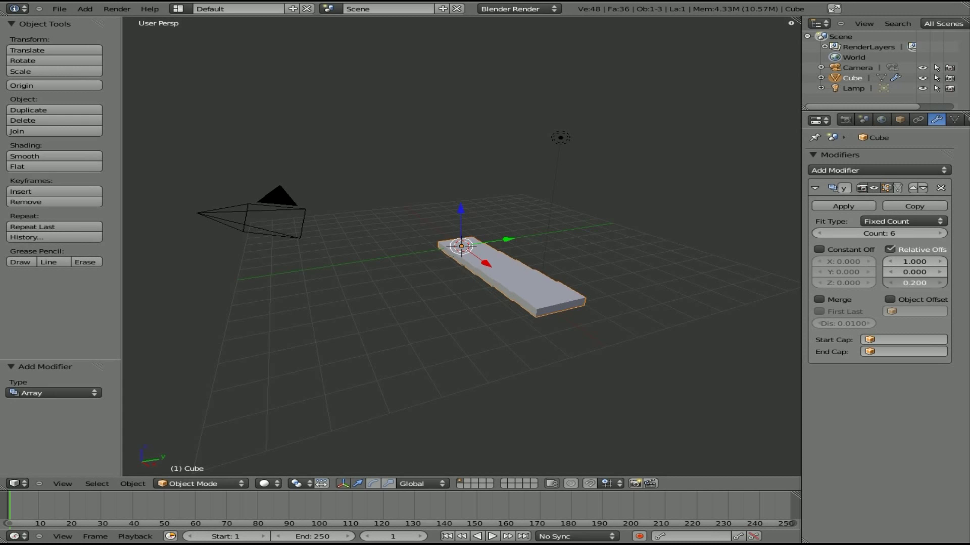
left_click(940, 283)
left_click(940, 283)
left_click(941, 282)
left_click(941, 283)
left_click(940, 282)
left_click(940, 283)
left_click(940, 283)
left_click(940, 283)
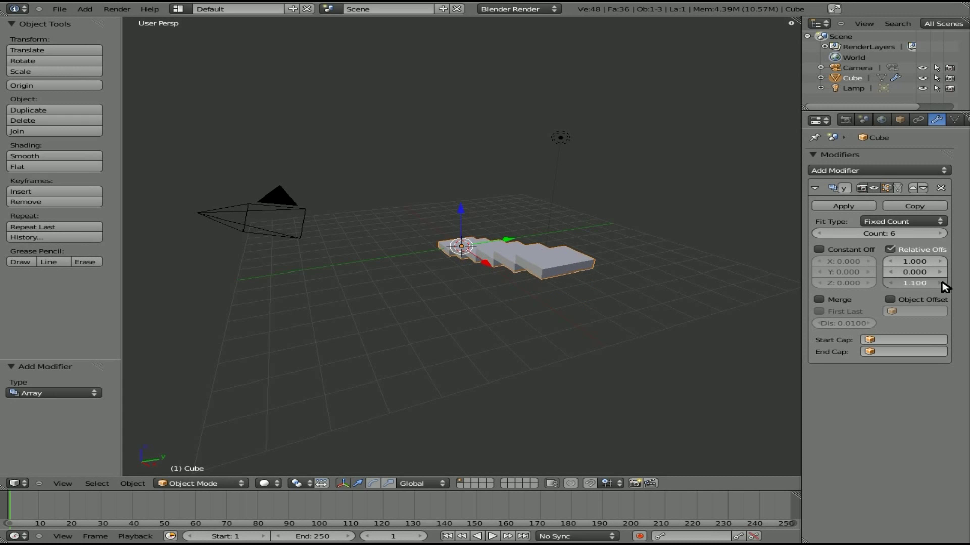
left_click(940, 283)
left_click(940, 283)
left_click_drag(940, 283, 890, 284)
middle_click_drag(515, 303, 641, 292)
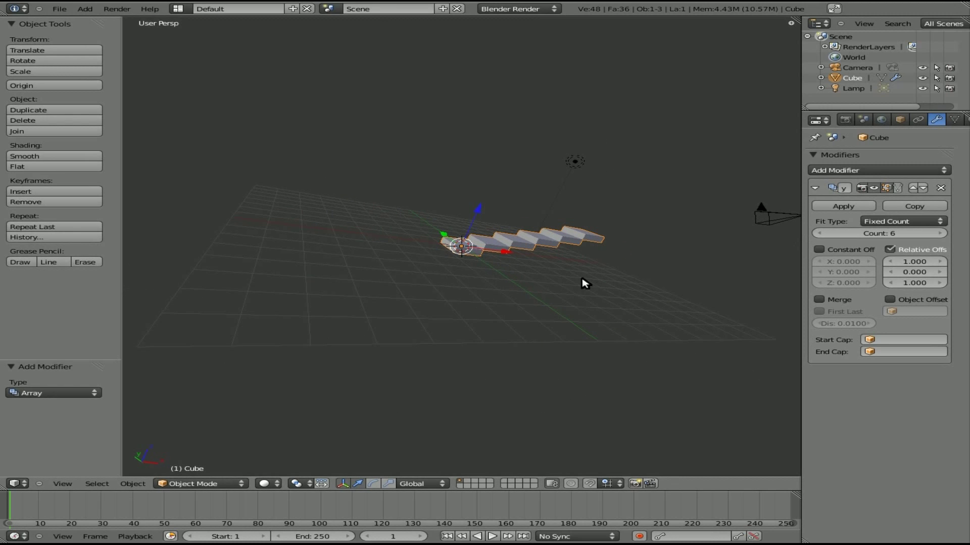